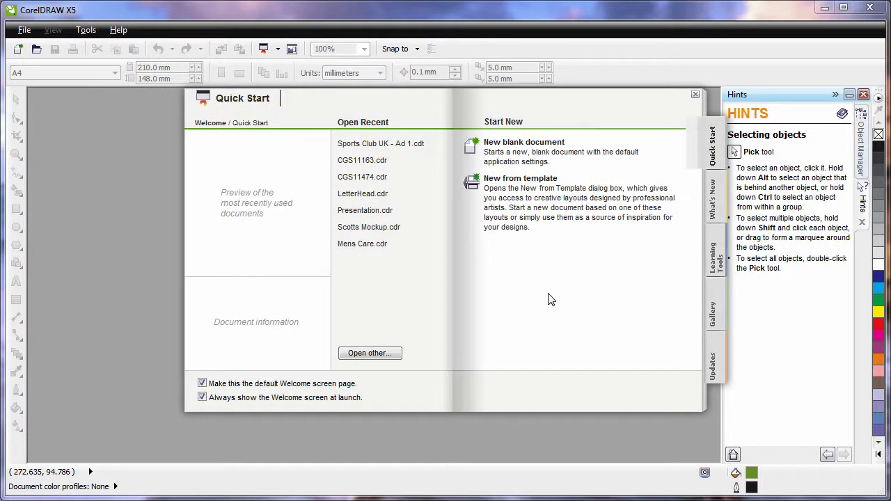
Open the New From Template dialog from the Welcome screen's Quick Start tab.
click(523, 182)
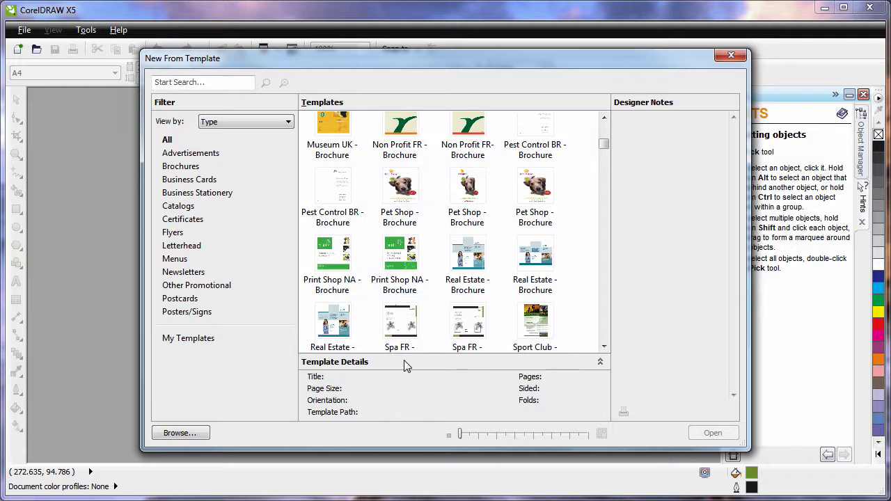
Enlarge the template thumbnails to a single column, then shrink them back down.
click(474, 437)
click(505, 438)
click(524, 437)
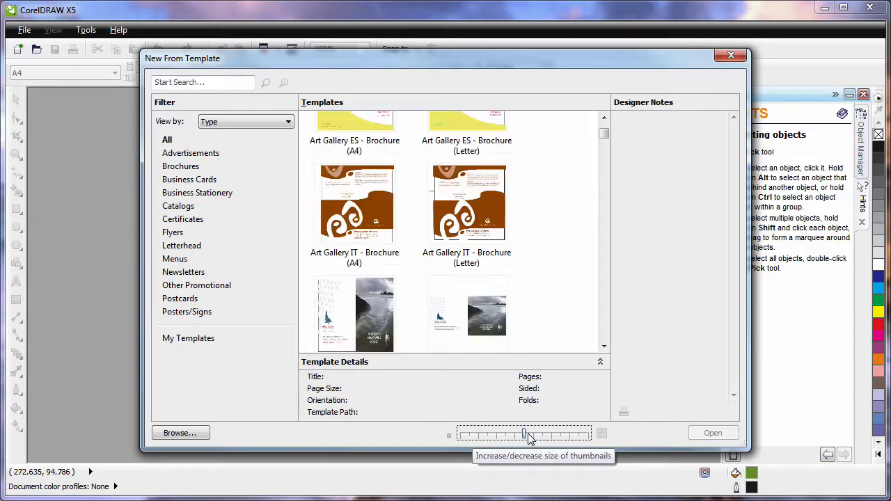
click(542, 437)
click(541, 437)
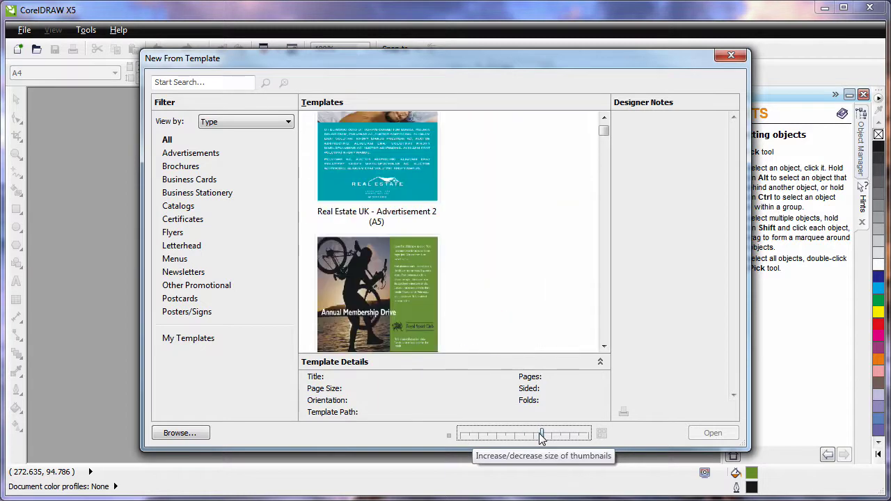
drag(533, 434, 469, 434)
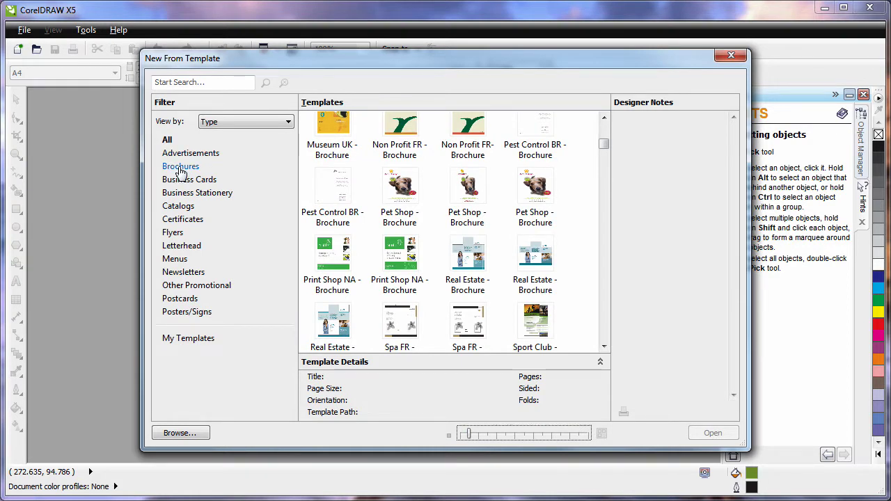
Filter to brochure templates, restore all types, then search for 'sport'.
click(180, 167)
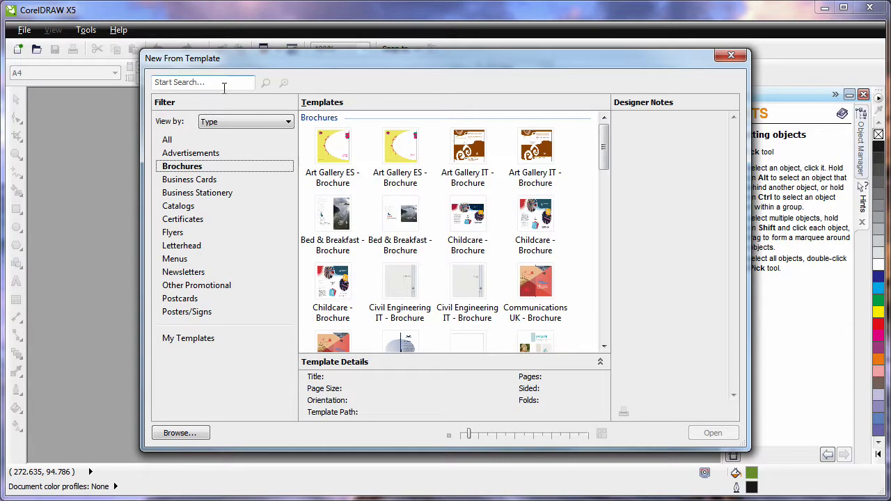
click(168, 142)
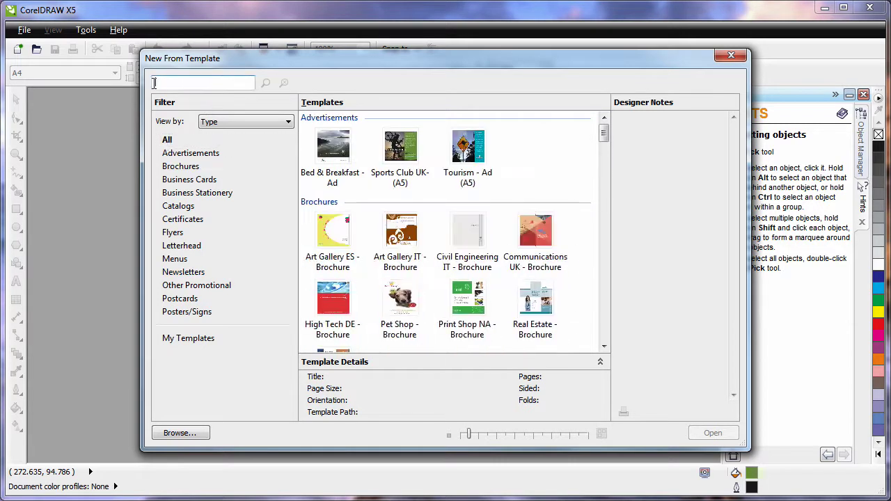
text(sport)
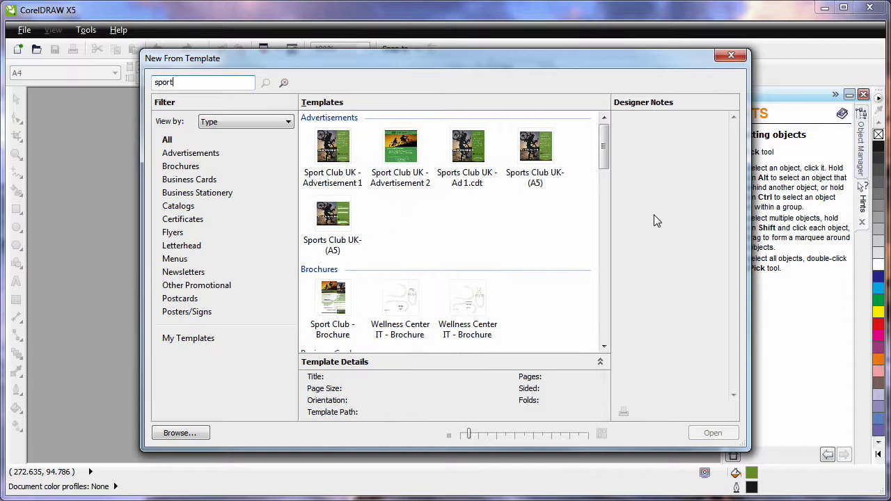
Open the Sports Club UK A5 ad template and colour the Royal Sport Club heading red.
double_click(338, 221)
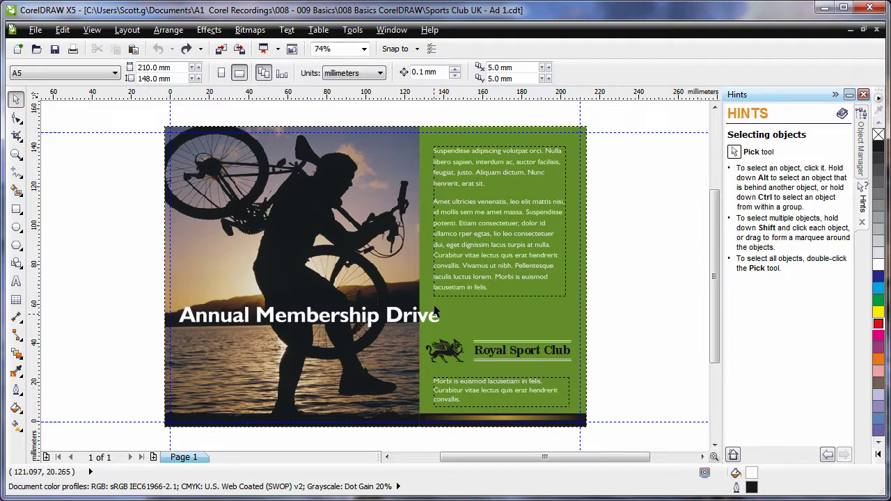
click(337, 316)
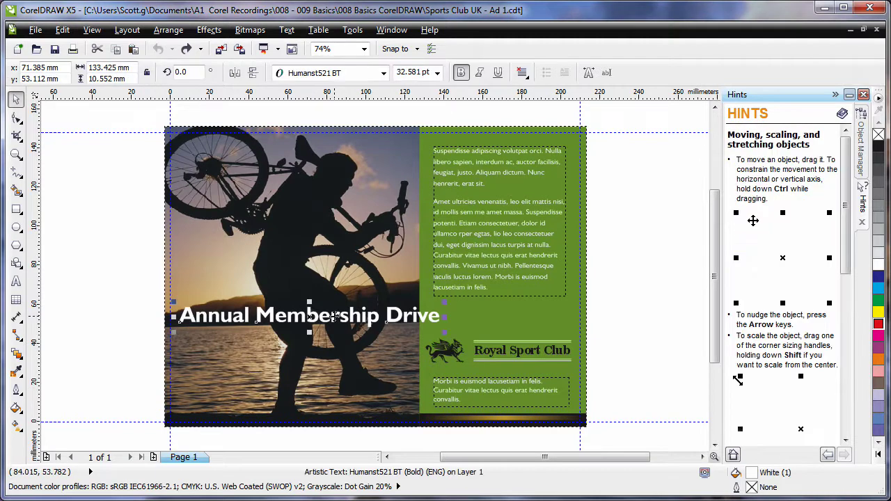
click(484, 222)
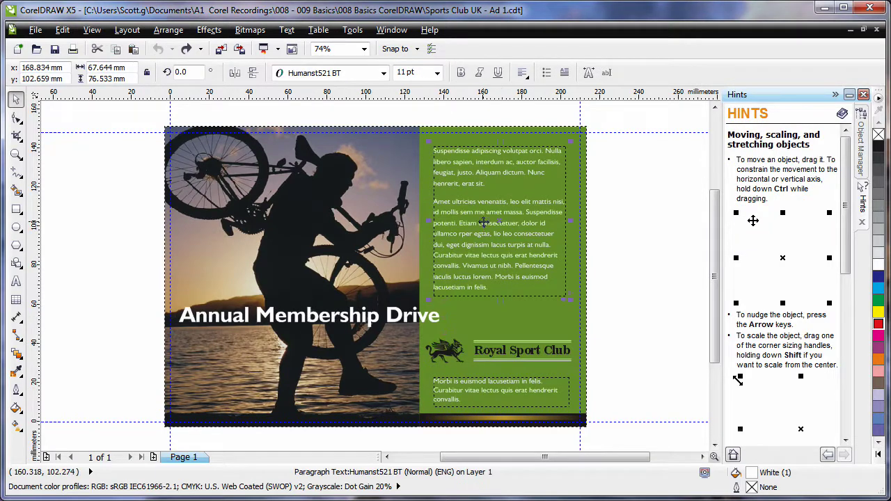
click(504, 353)
click(879, 325)
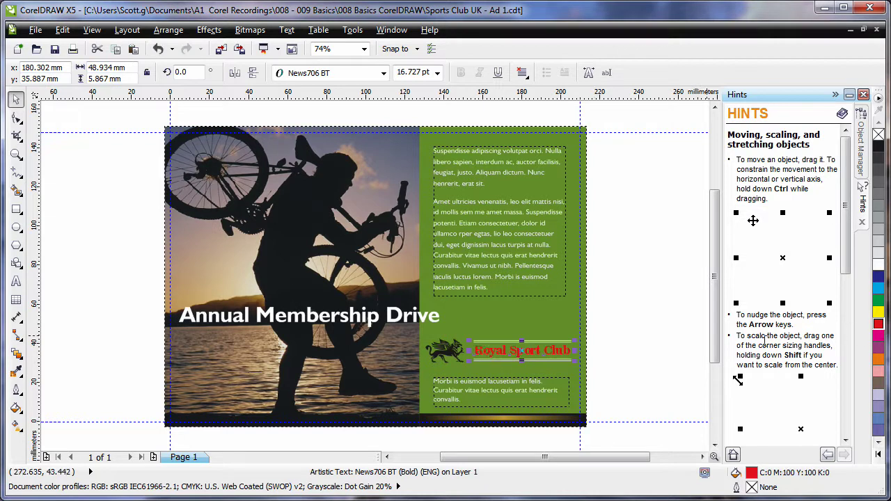
Rotate the Annual Membership Drive headline up by about 17.3 degrees.
click(431, 317)
click(432, 317)
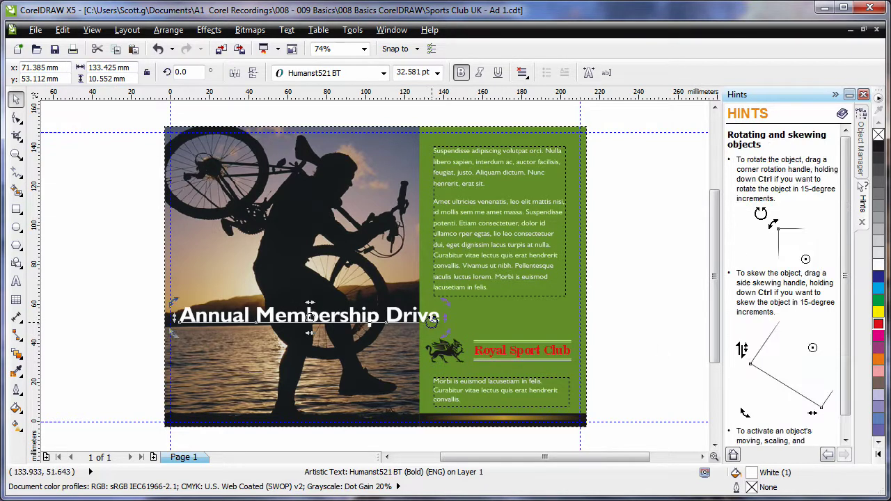
drag(445, 334, 454, 292)
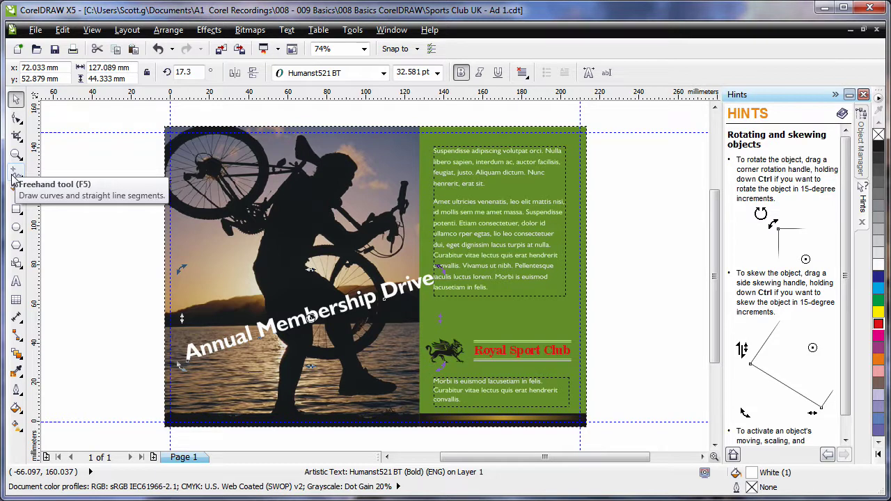
click(16, 208)
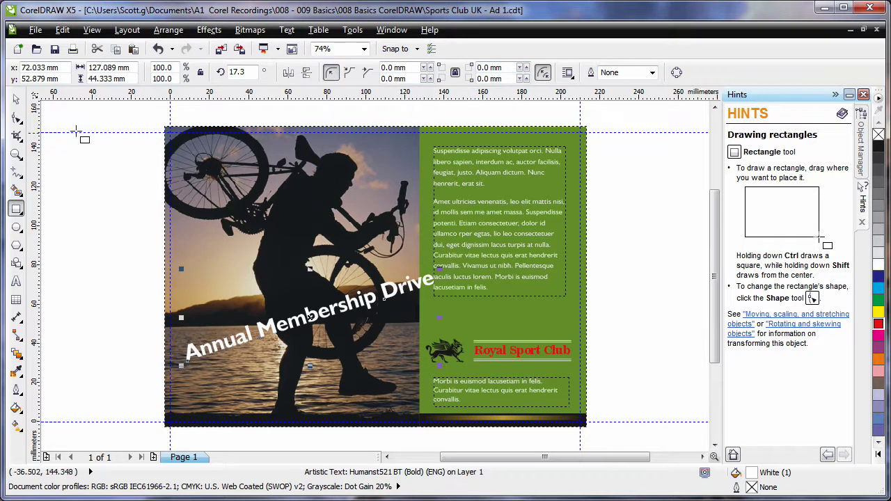
click(16, 99)
Undo the headline rotation and the red heading colour.
click(92, 183)
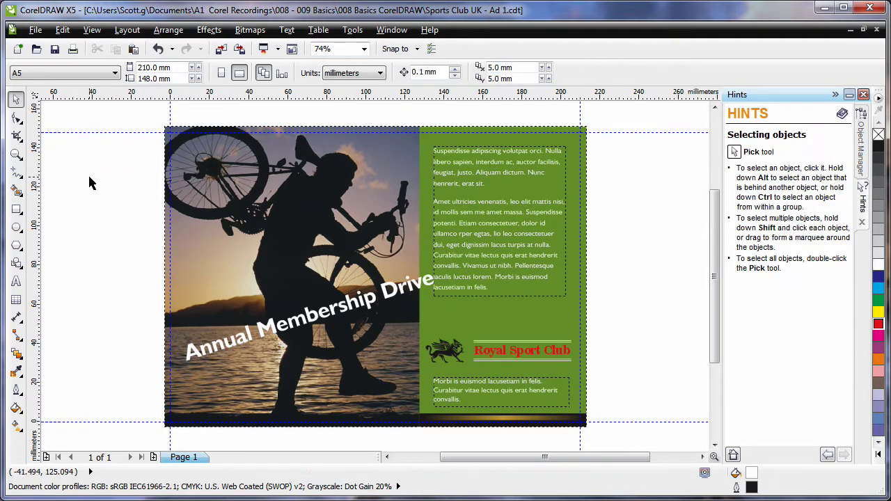
key(ctrl+z)
key(ctrl+z)
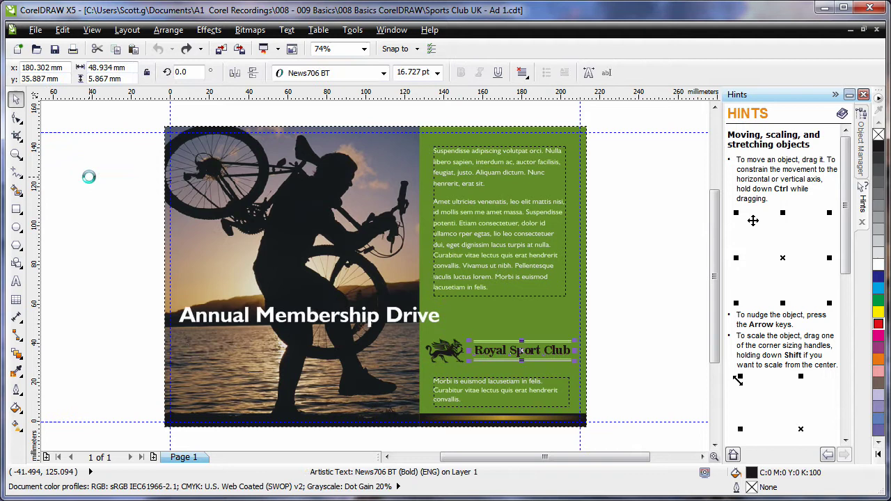
click(97, 218)
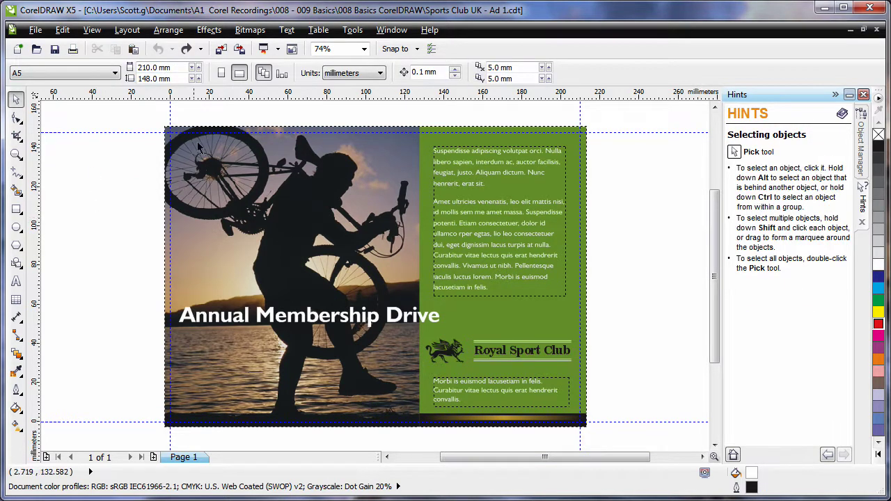
Import the diver photo PH00896.jpg and centre it on the page.
click(220, 51)
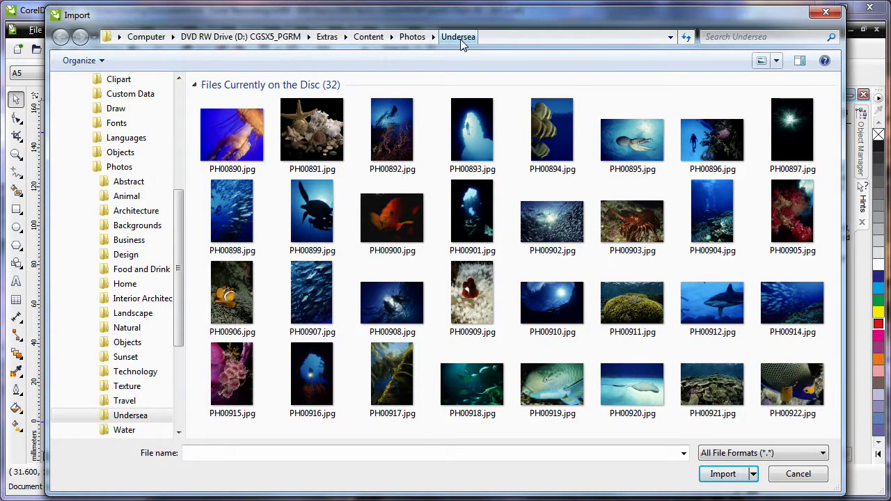
click(711, 150)
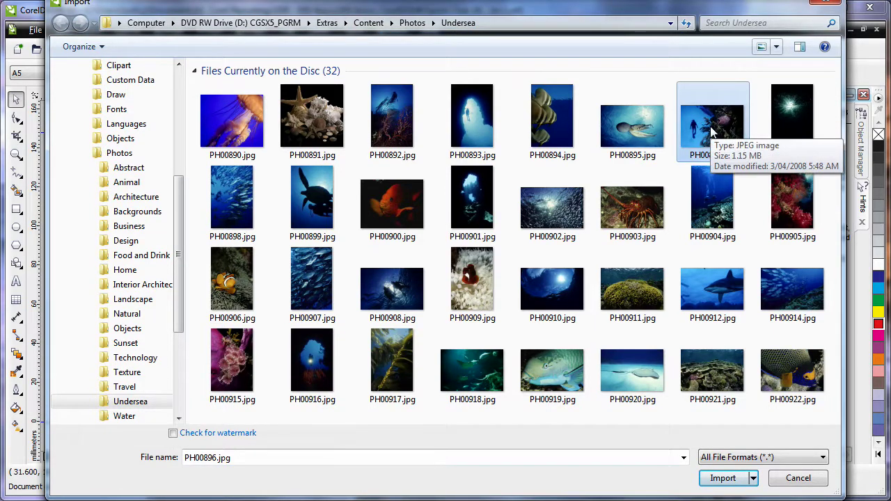
key(Escape)
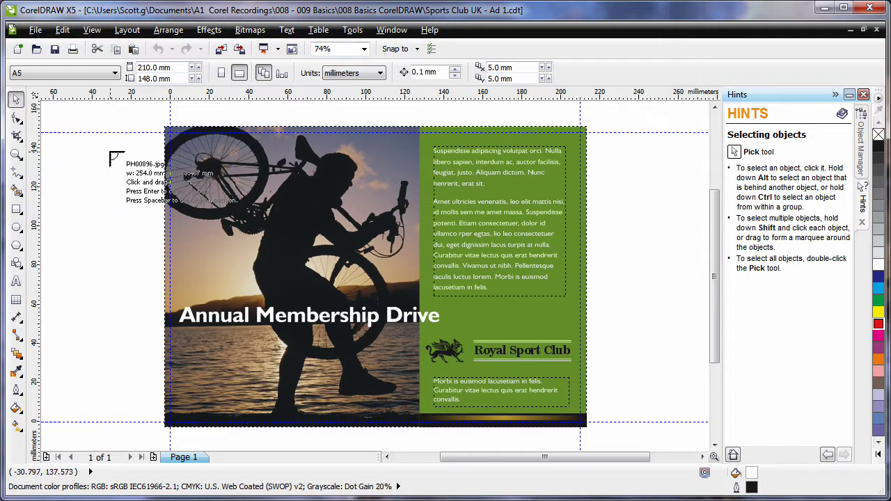
key(Return)
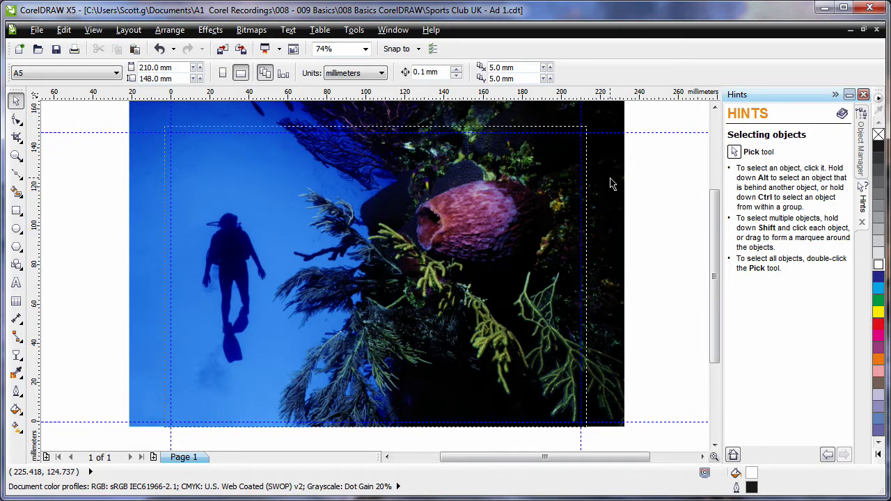
In the Object Manager, drag PH00896.jpg to the bottom of Layer 1 behind the ad.
click(863, 146)
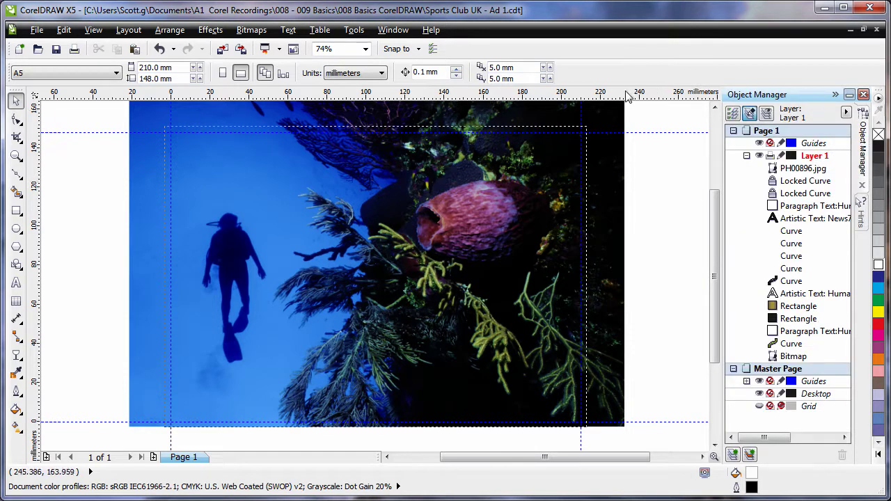
click(605, 173)
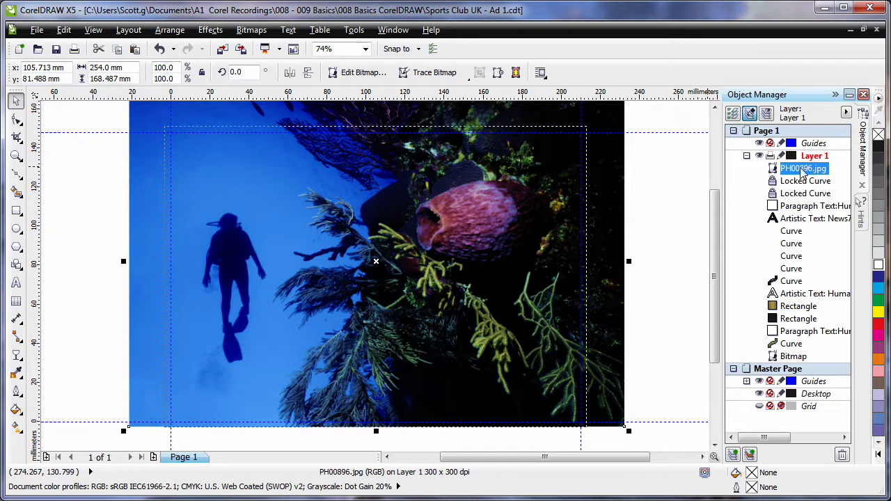
drag(804, 173, 810, 367)
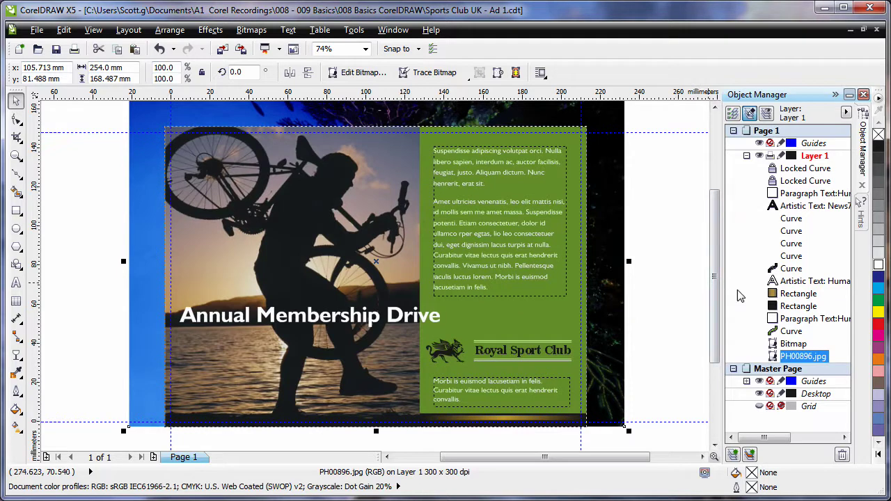
click(663, 270)
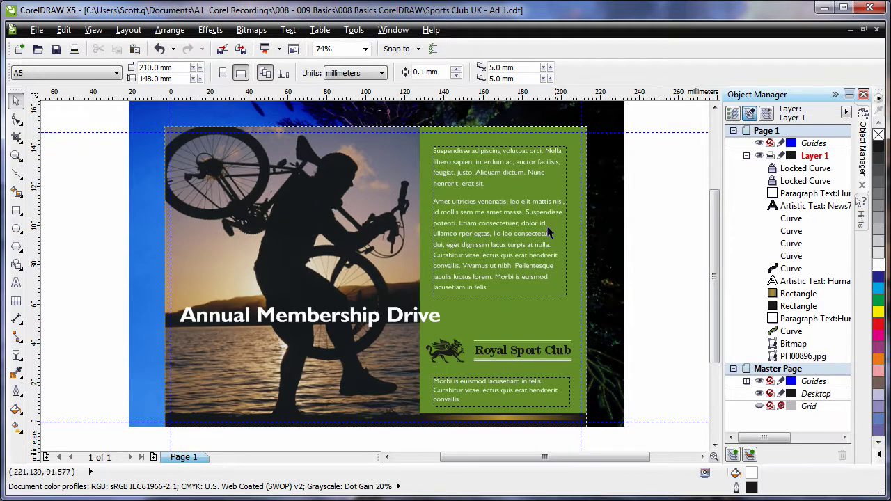
click(379, 211)
Delete the bike photo and colour the Royal Sport Club text and griffin logo white.
key(Delete)
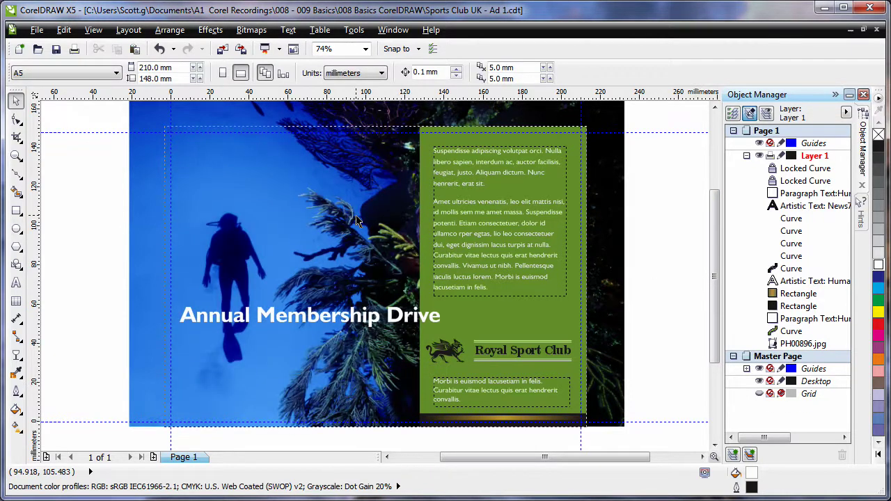
click(554, 355)
click(879, 265)
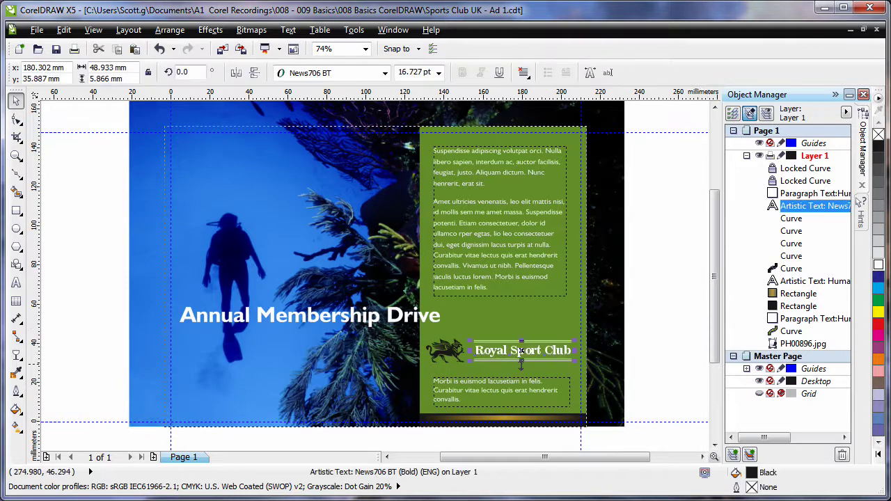
click(451, 352)
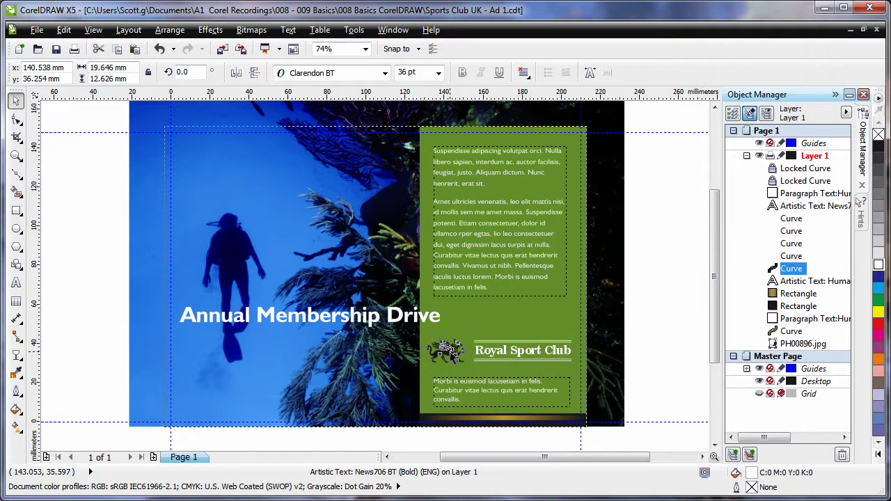
click(879, 265)
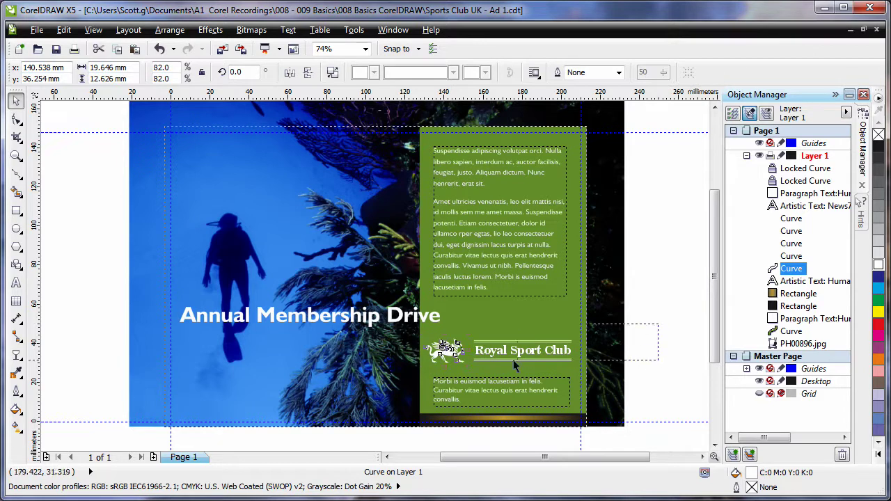
Group the logo, lines and club name into one object of six parts.
drag(658, 324, 416, 369)
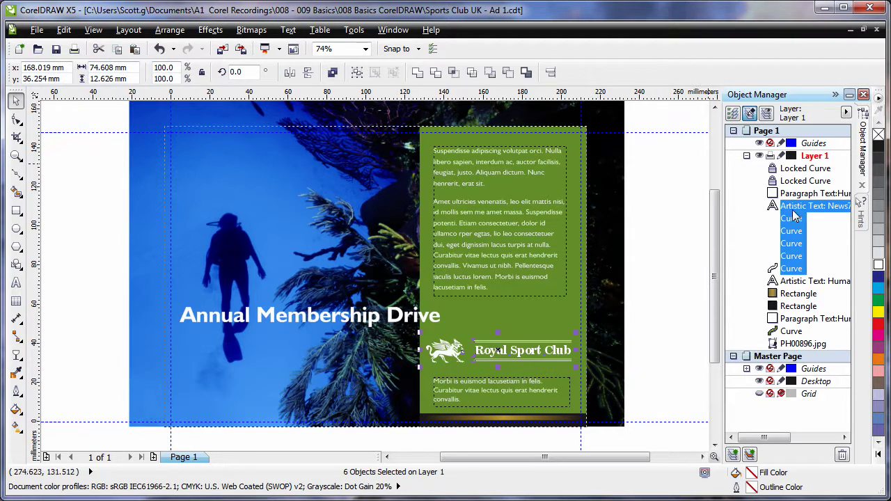
right_click(794, 235)
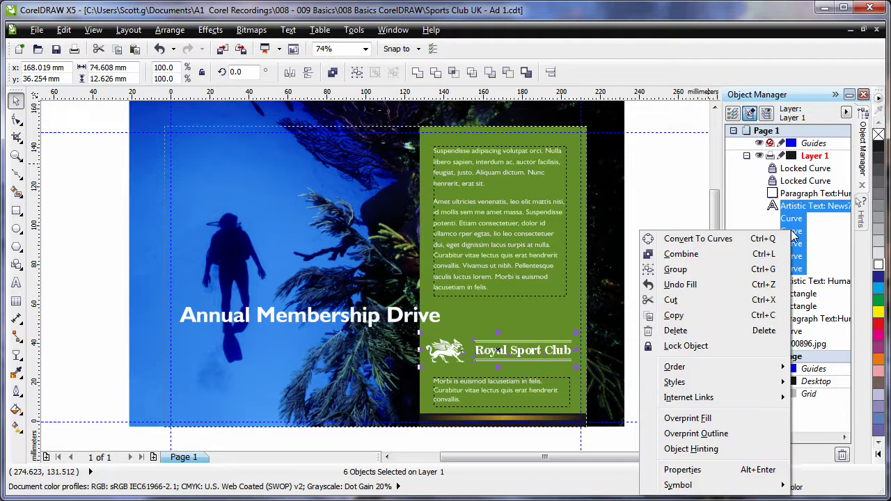
click(357, 73)
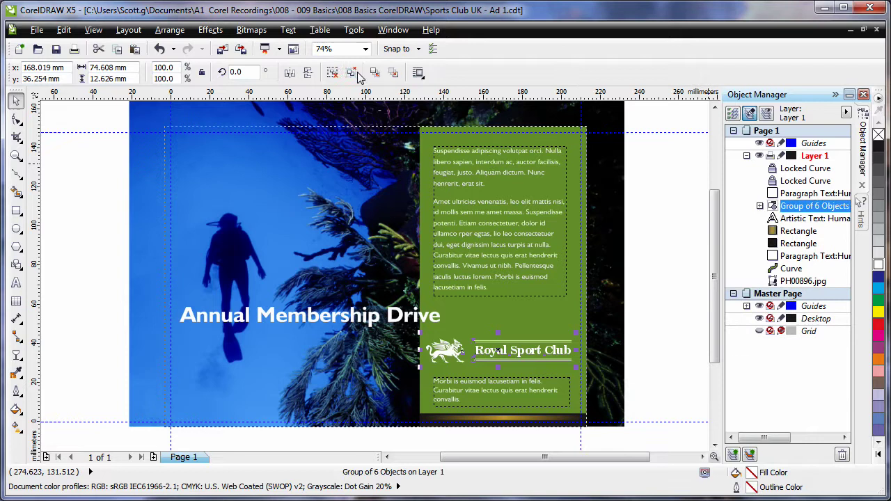
key(Escape)
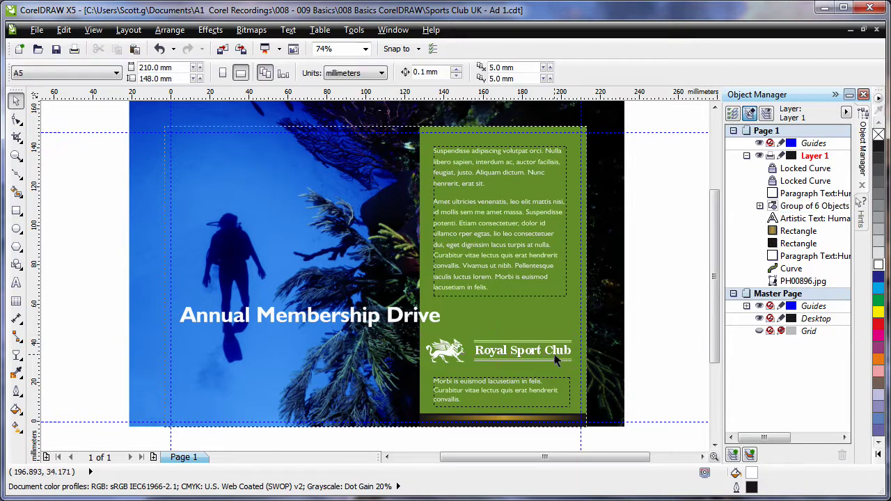
Place the logo group under the title, enlarge it to about 132%, and move both higher.
click(562, 357)
drag(495, 353, 256, 350)
drag(343, 371, 369, 391)
drag(100, 283, 461, 377)
drag(312, 336, 317, 295)
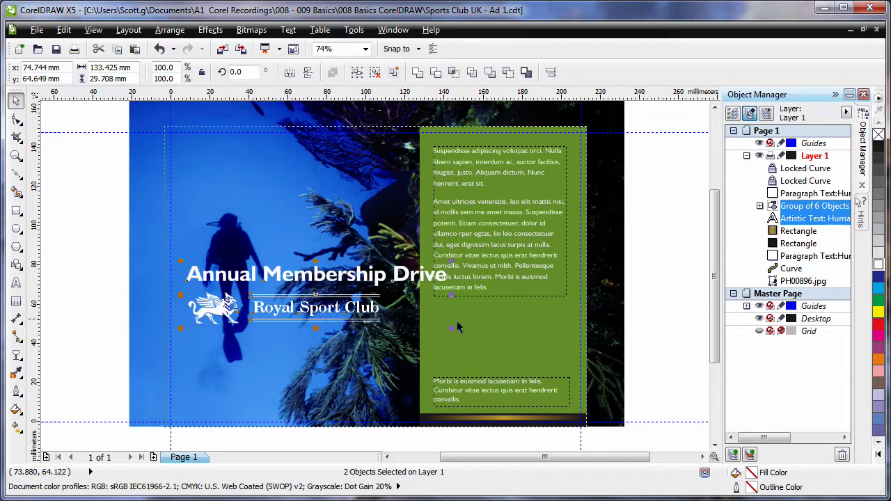
Delete the green background panel and the bottom text block with its rectangles.
click(524, 329)
key(Delete)
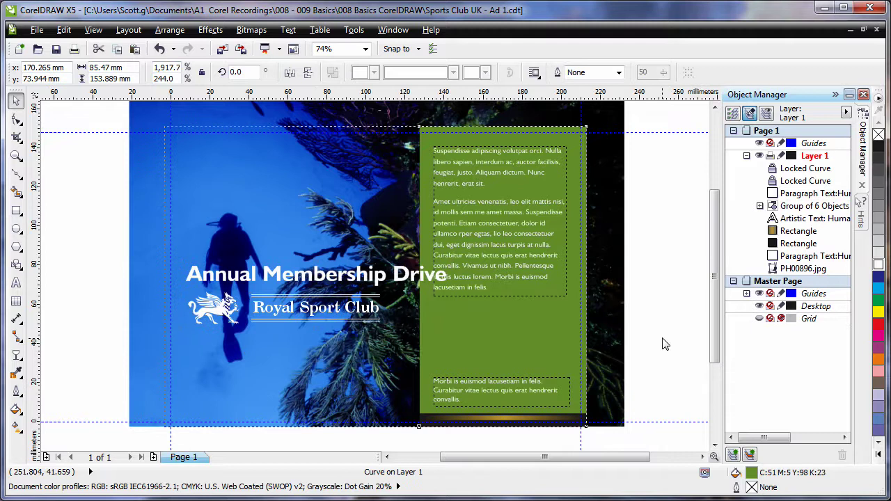
drag(661, 336, 390, 437)
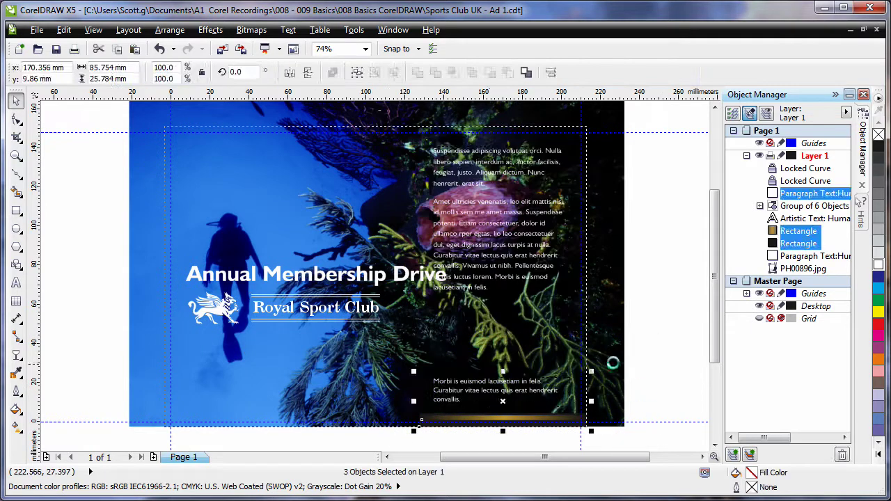
key(Delete)
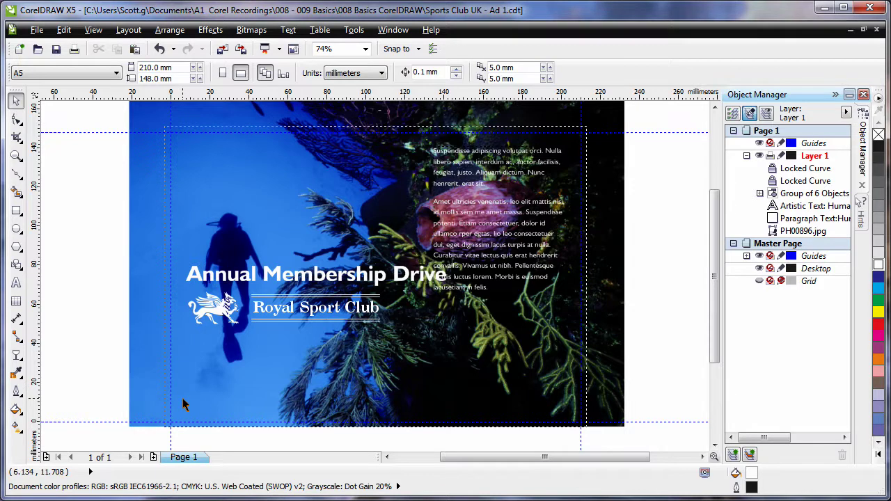
Zoom in on the logo and append ' UK' to the Royal Sport Club text.
key(z)
drag(113, 233, 465, 440)
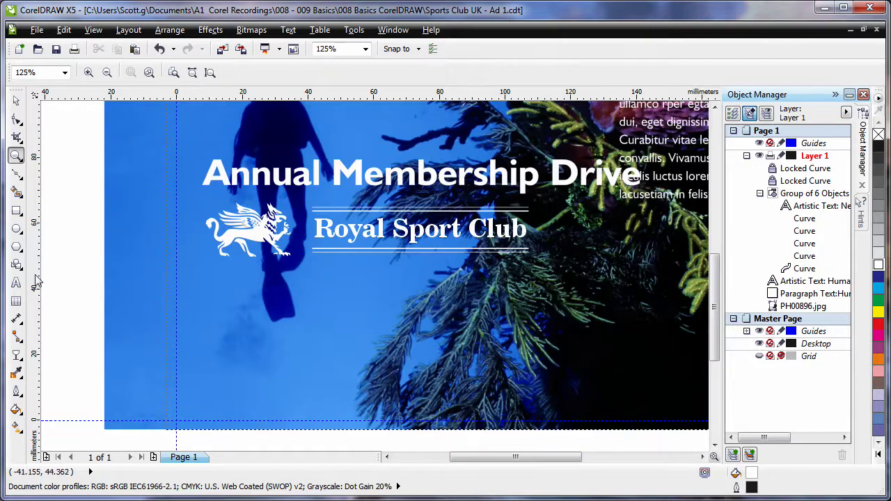
click(16, 285)
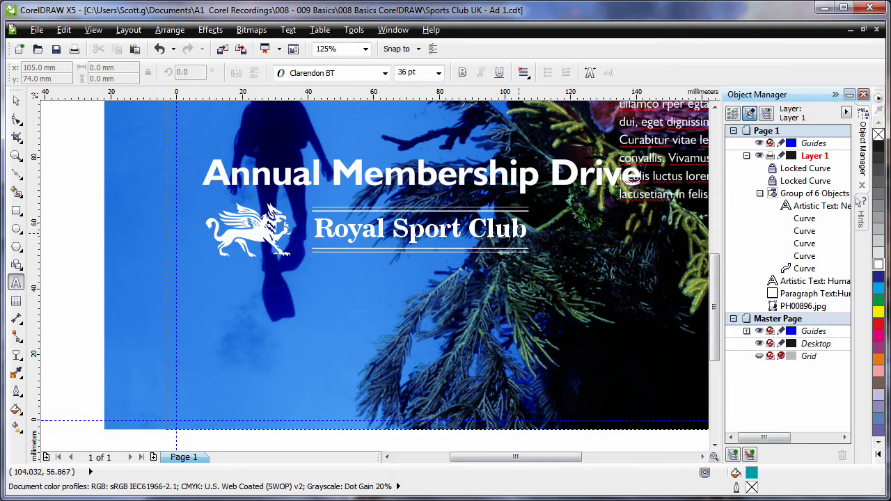
click(527, 236)
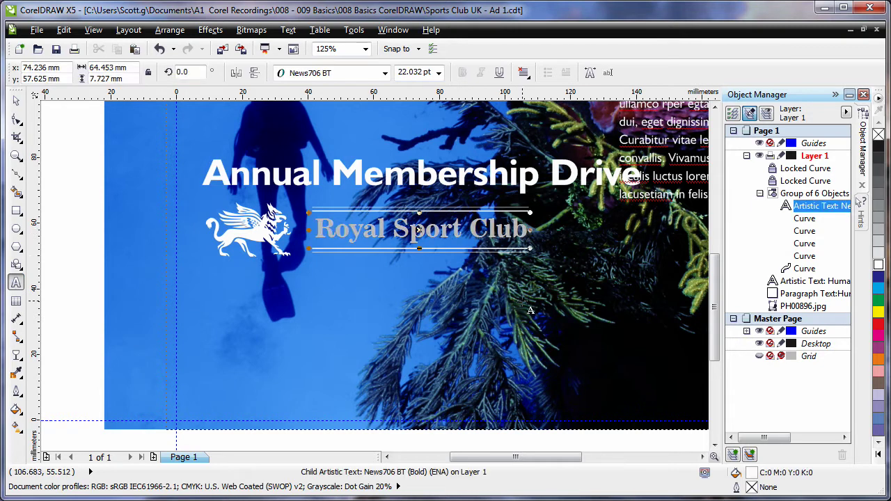
text(U)
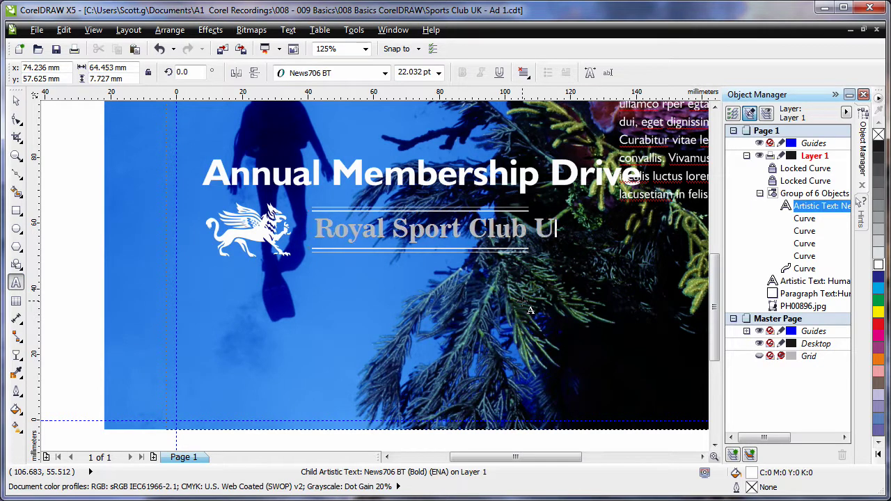
text(K)
key(BackSpace)
key(BackSpace)
text(K)
click(16, 99)
Scale Royal Sport Club UK down to about 18 pt and nudge it down.
key(ctrl+space)
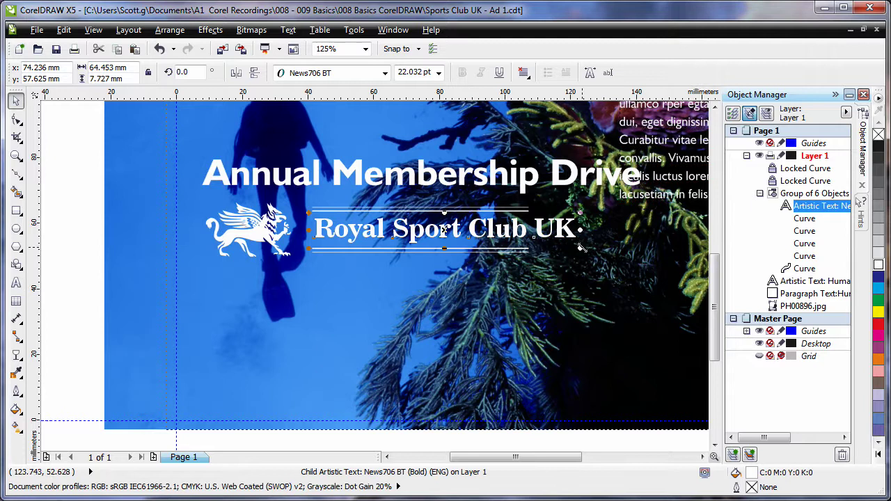
drag(581, 248, 535, 266)
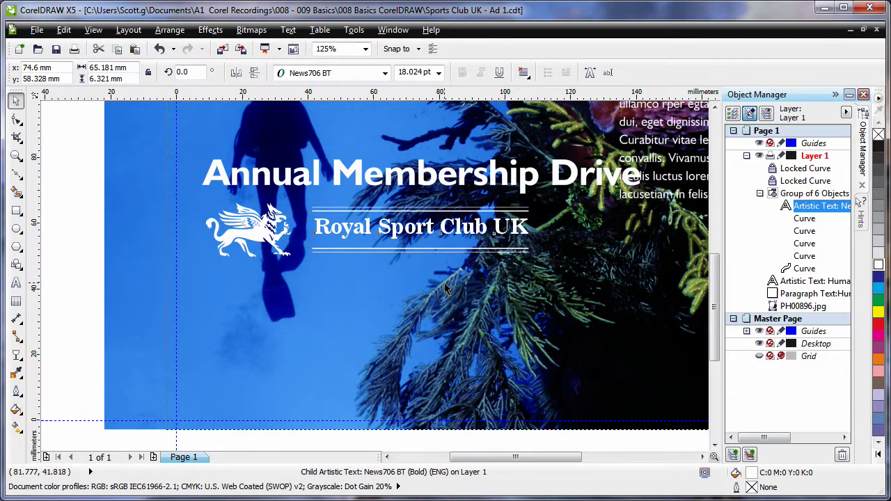
key(Down)
key(Down)
key(Down)
key(Down)
key(Down)
key(Down)
key(Down)
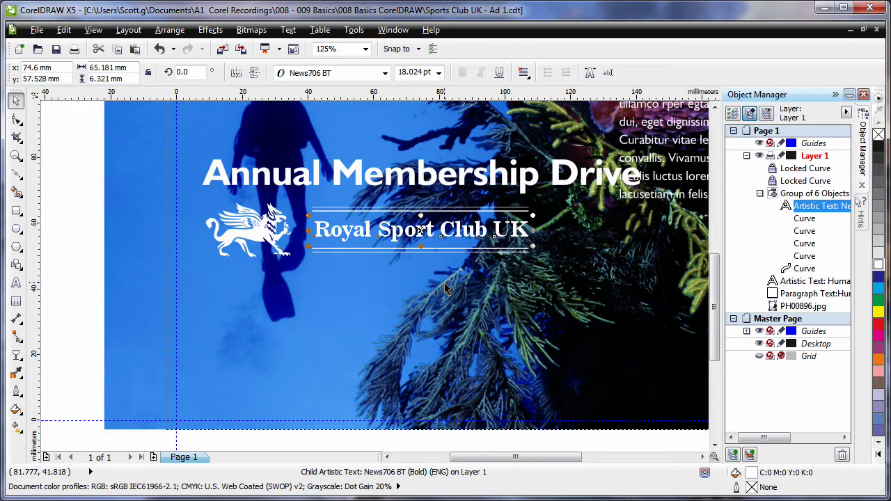
Draw a paragraph text frame below the logo.
click(78, 223)
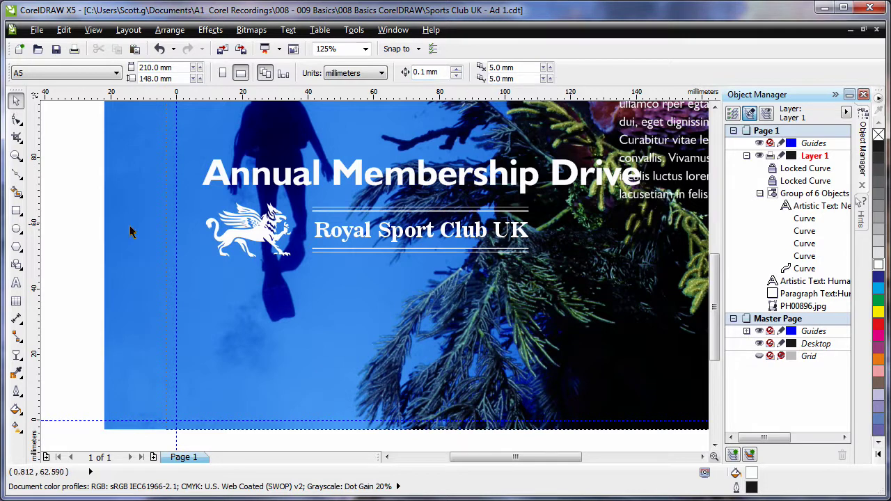
click(17, 284)
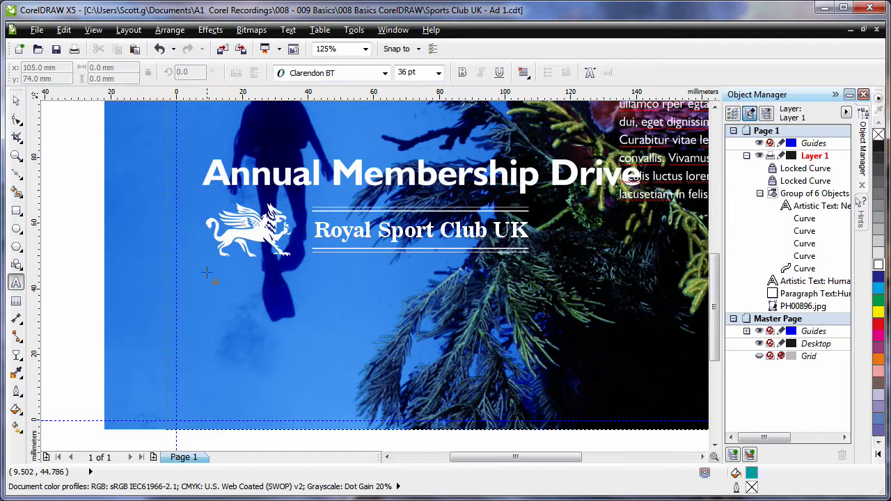
drag(206, 271, 347, 410)
click(17, 99)
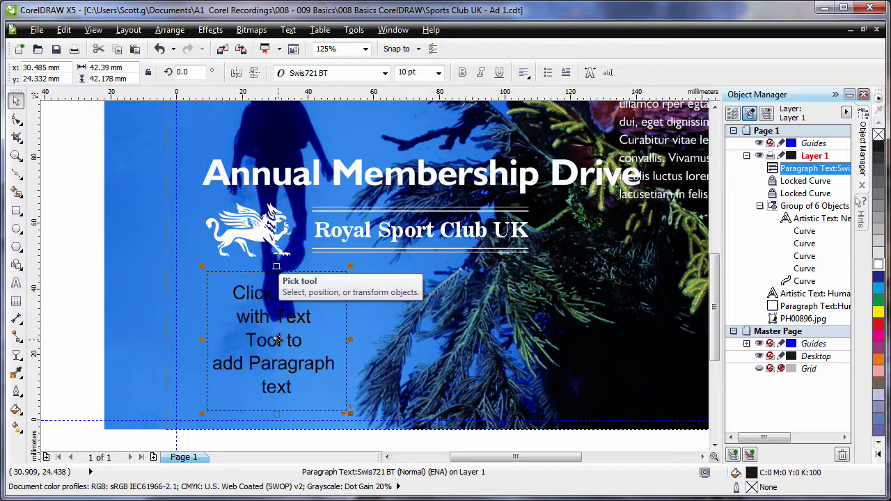
Copy the frame to the right and widen both frames slightly.
drag(278, 339, 430, 345)
click(471, 375)
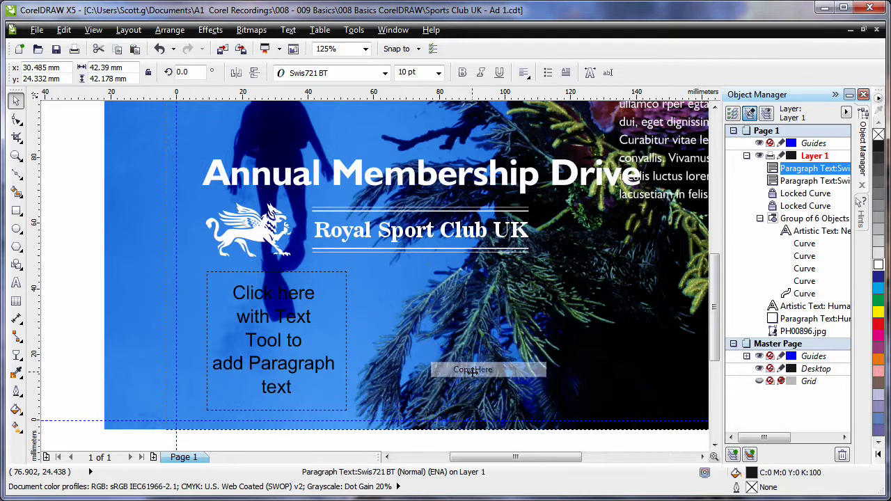
drag(87, 240, 536, 428)
drag(503, 341, 535, 341)
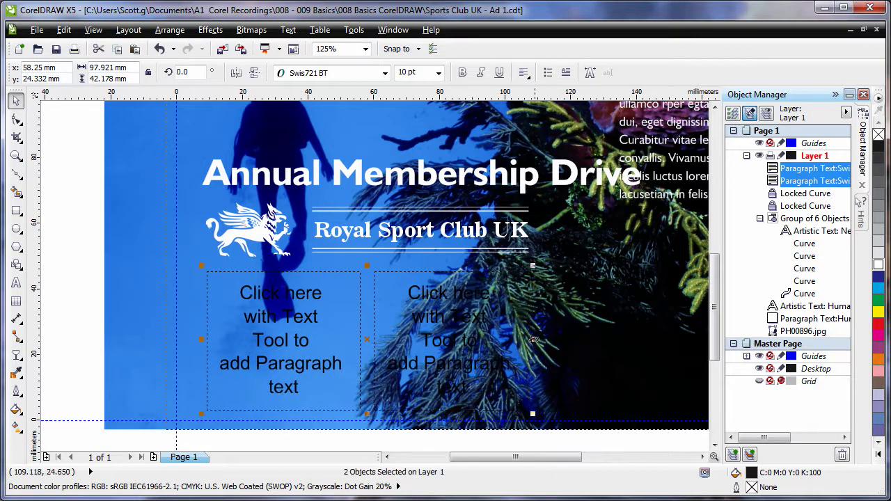
click(91, 290)
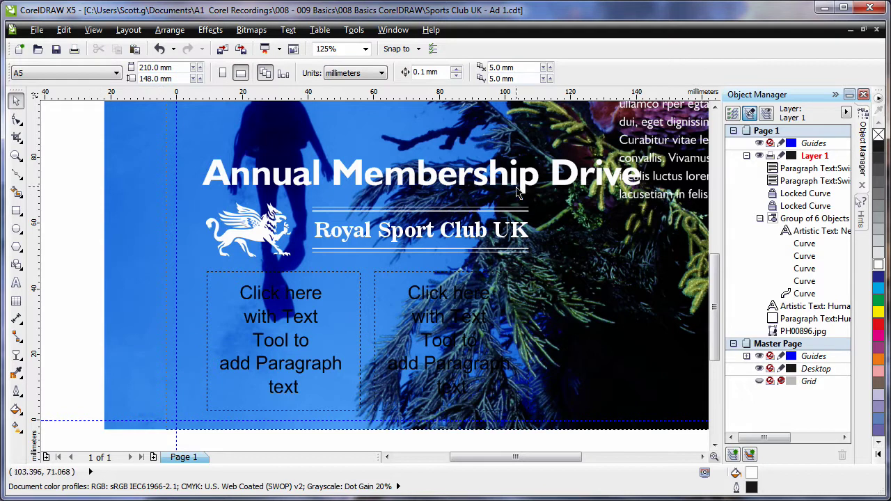
Move the top-right Suspendisse filler text into the left frame using Move Into Text.
click(655, 143)
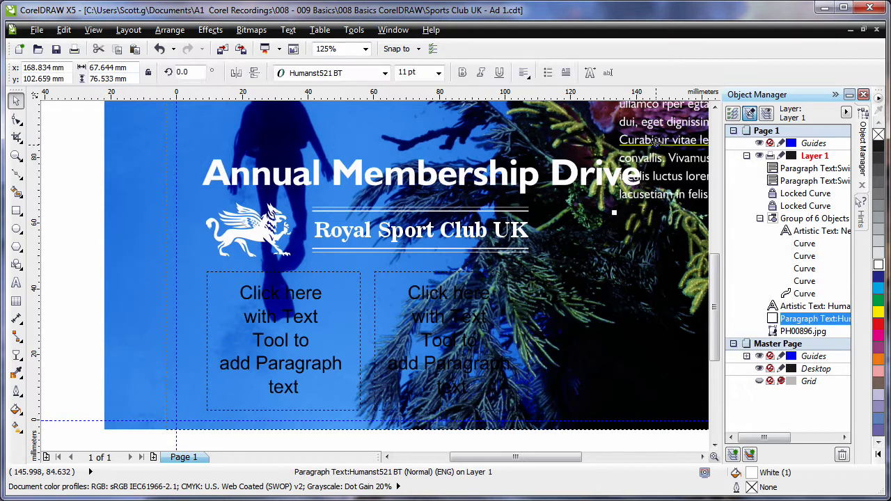
drag(655, 142, 343, 319)
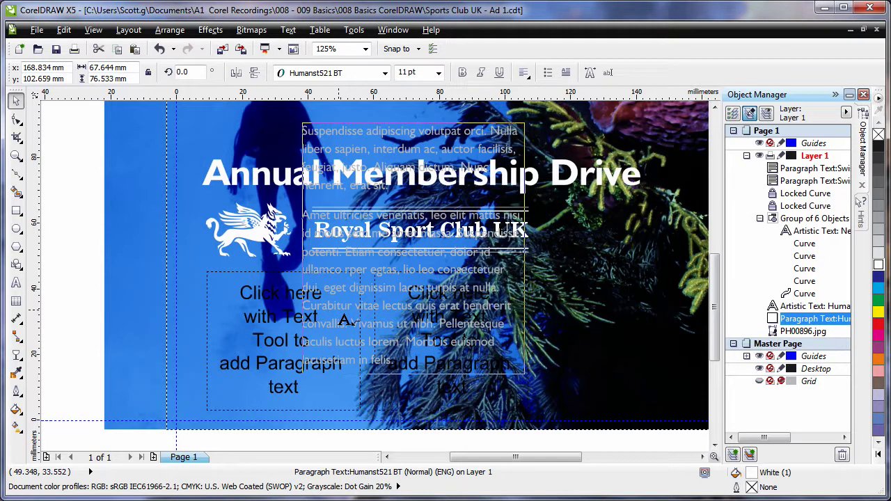
drag(342, 319, 340, 313)
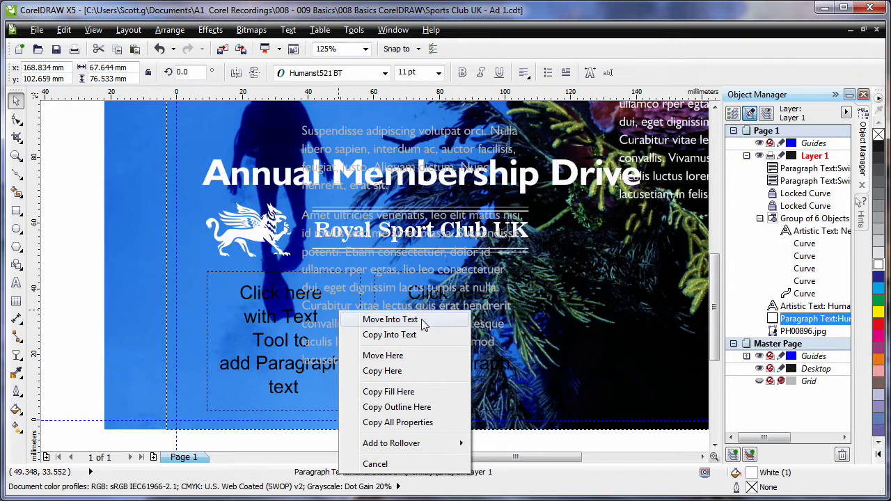
click(390, 319)
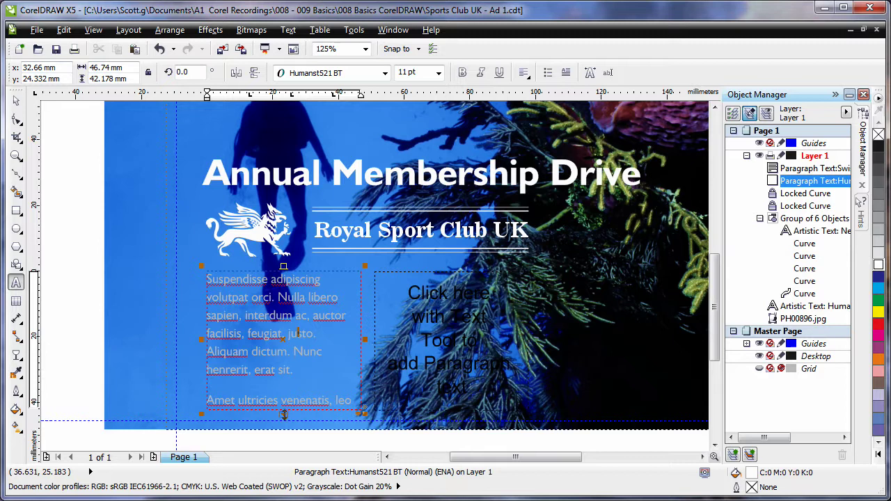
Flow the left frame's overflow text into the right frame and Full Justify both columns.
drag(283, 414, 283, 414)
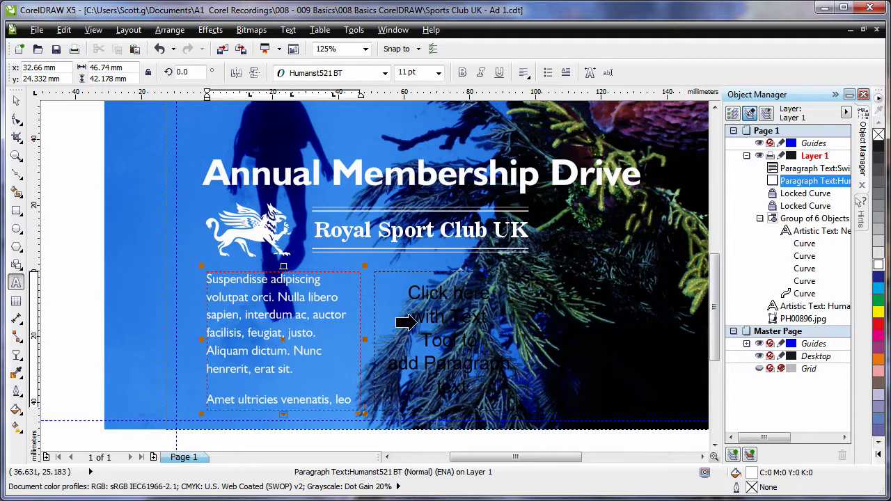
click(411, 322)
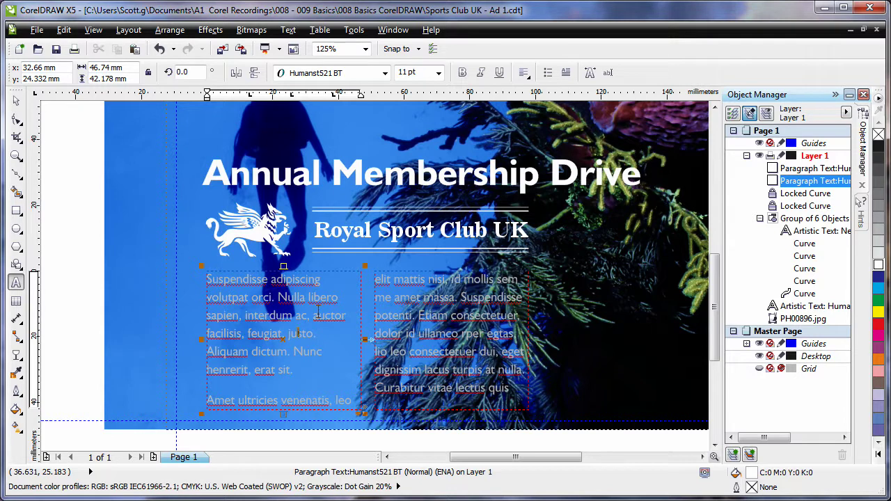
click(526, 74)
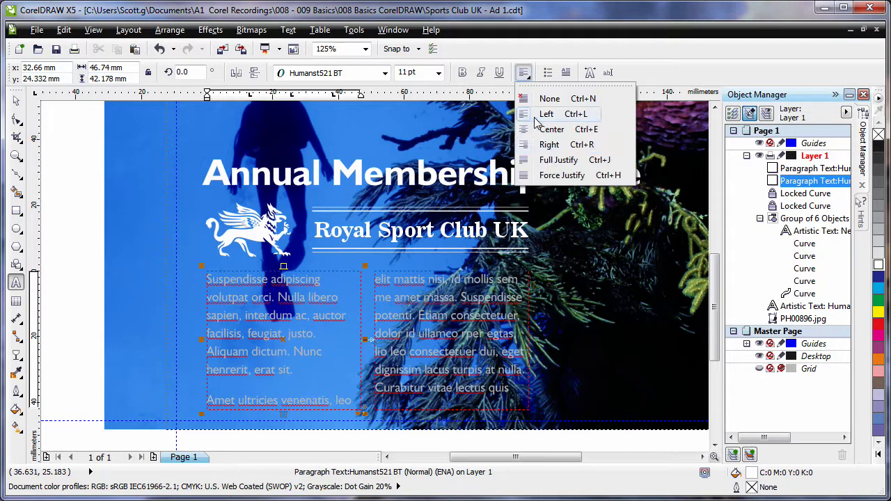
click(559, 160)
click(467, 337)
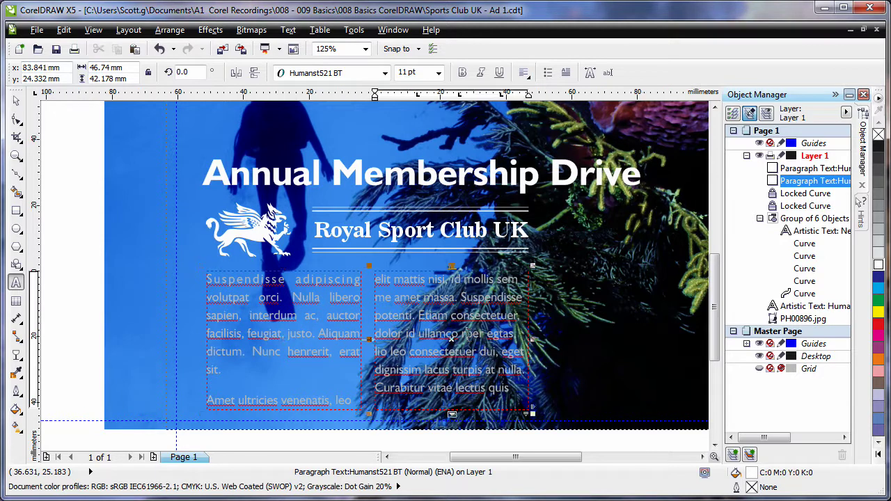
click(526, 74)
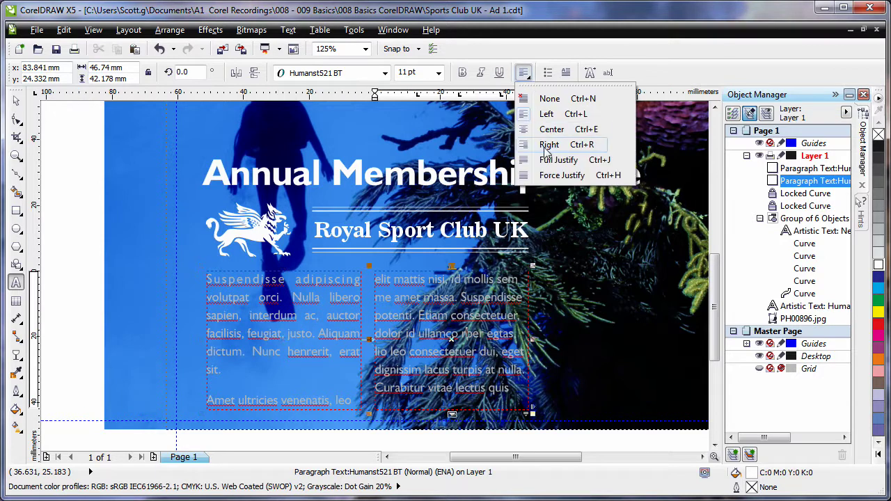
click(549, 160)
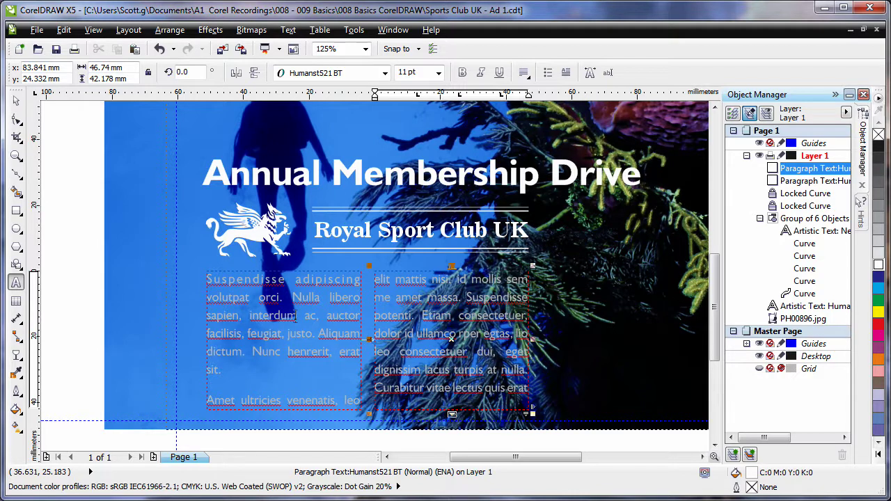
Apply Fit Text To Frame so the text fills both linked frames exactly.
click(299, 332)
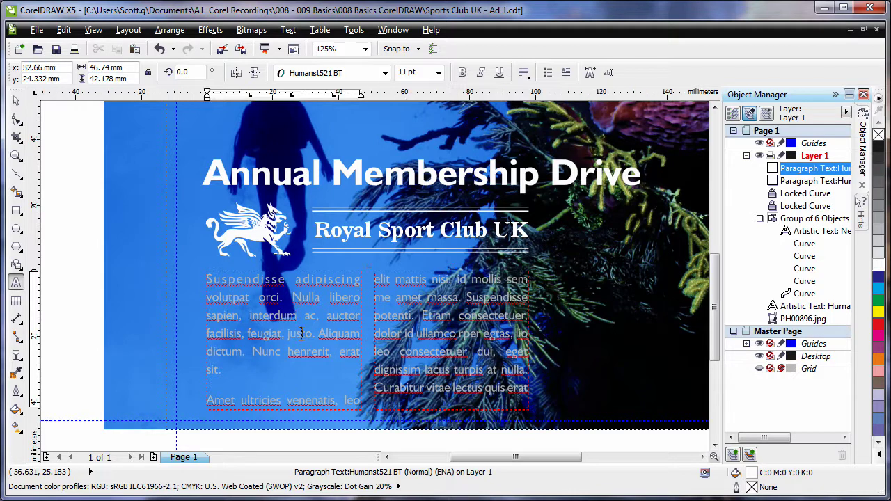
click(288, 30)
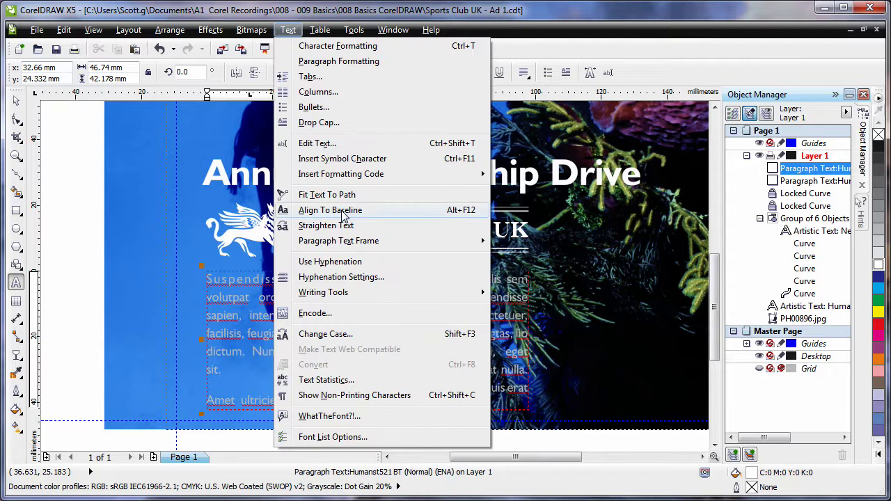
mouse_move(335, 242)
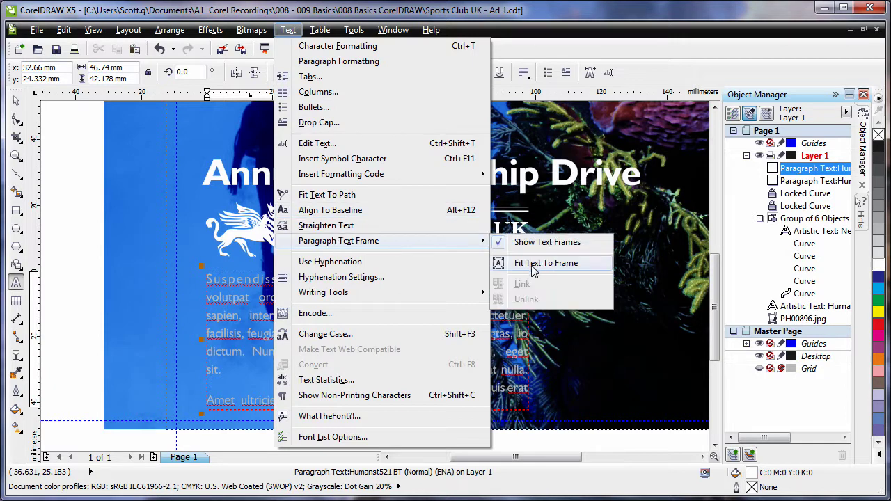
click(567, 264)
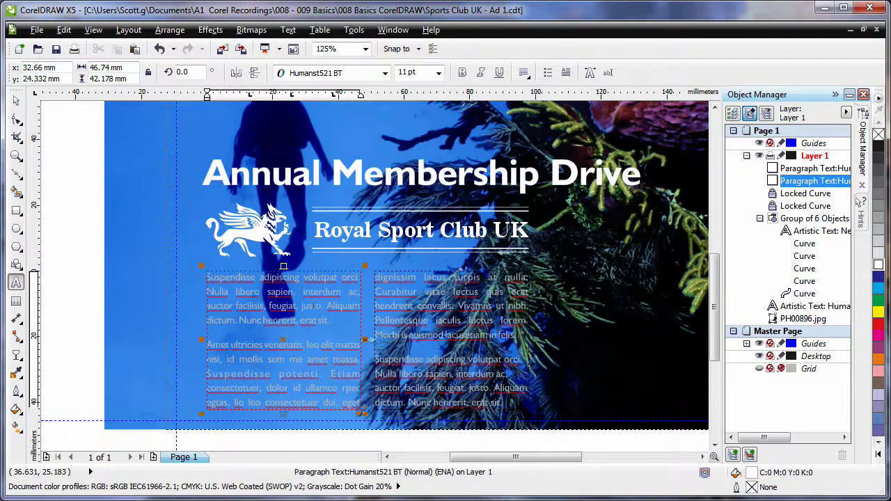
click(16, 101)
click(81, 150)
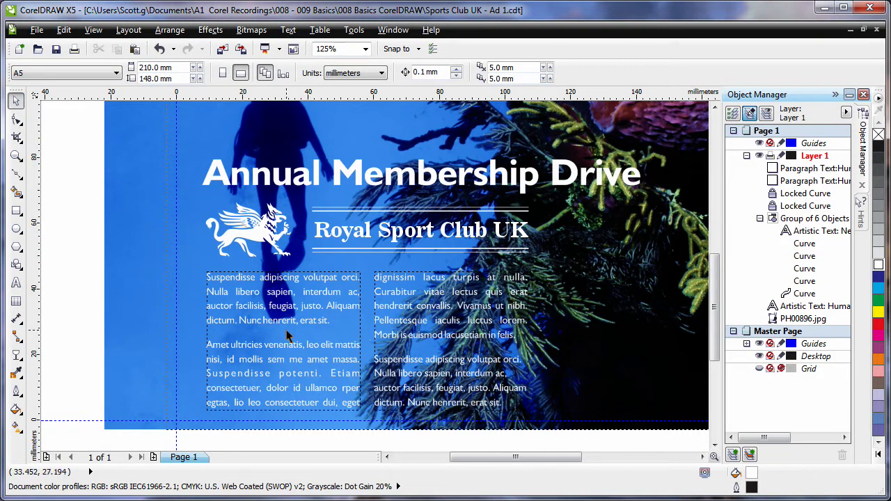
Import the clip-art files f144043.cpt and F307027.cpt from Water_Ani.
key(F4)
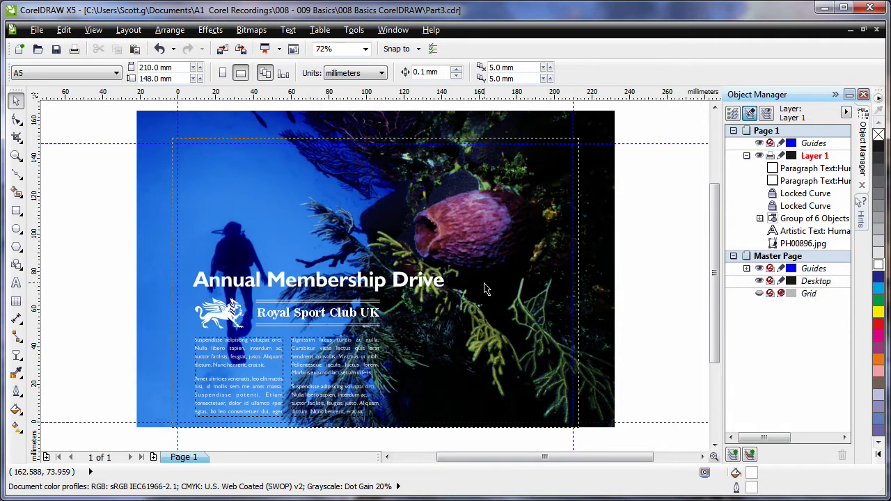
click(222, 49)
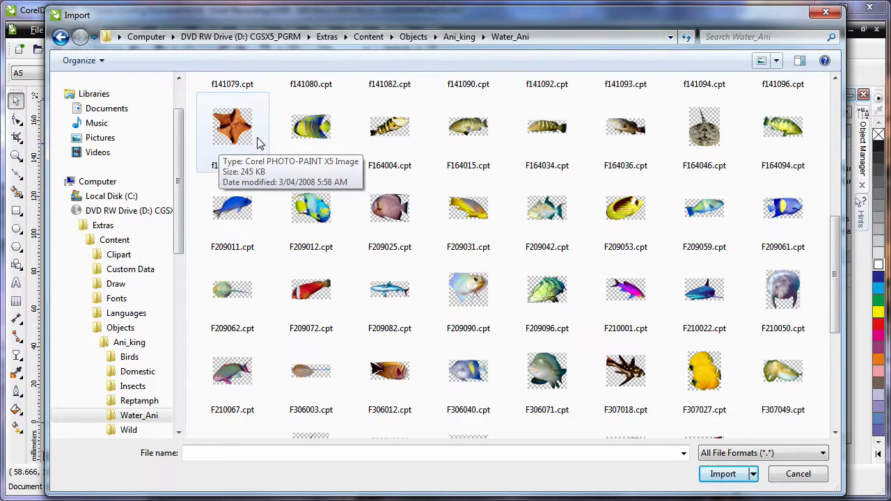
click(229, 124)
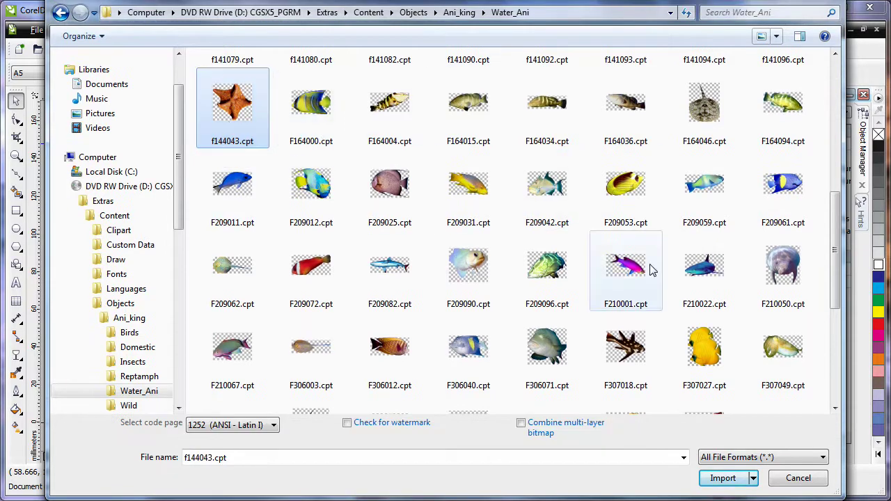
ctrl+click(708, 349)
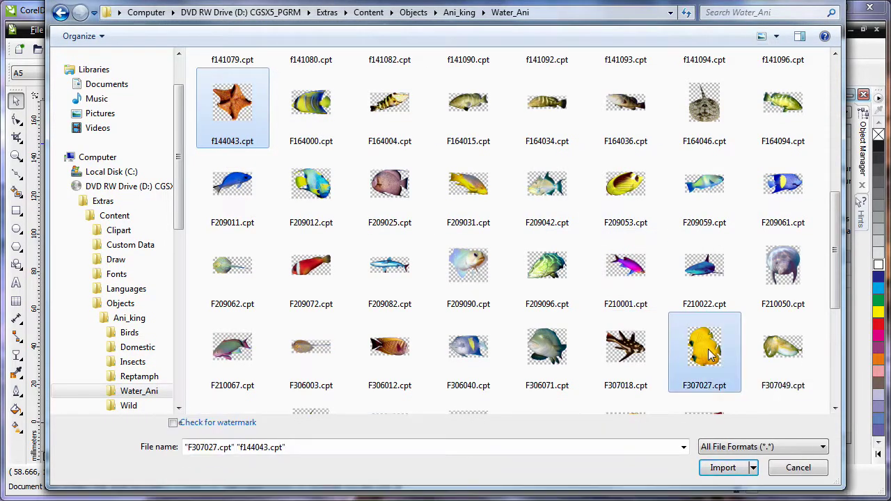
click(724, 471)
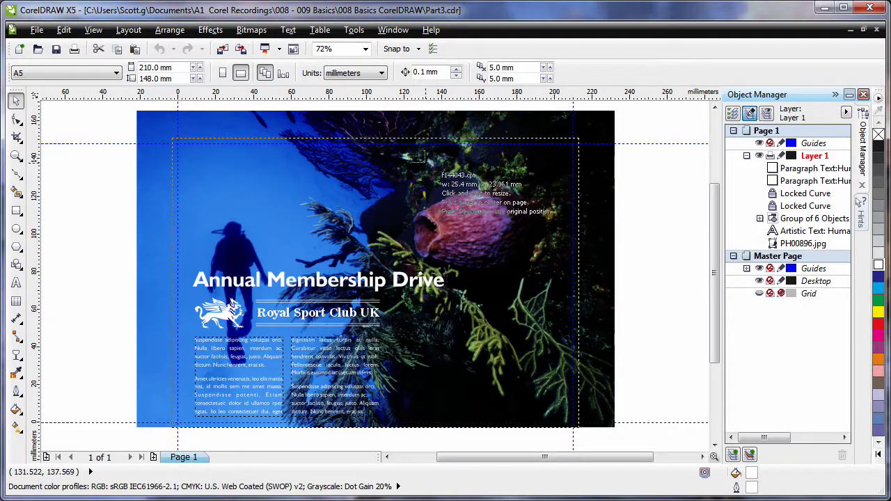
Place the starfish on the reef photo and the yellow fish below, enlarging the fish.
click(426, 163)
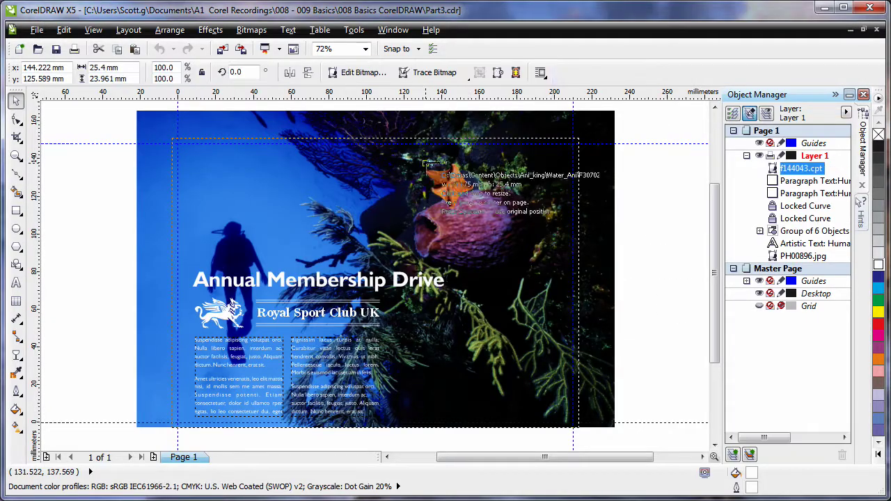
click(471, 291)
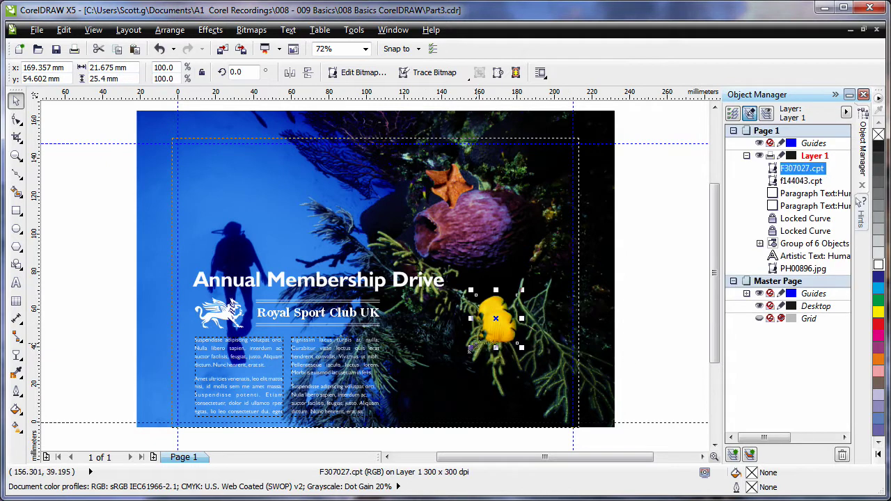
drag(470, 348, 450, 366)
drag(482, 331, 483, 344)
click(650, 328)
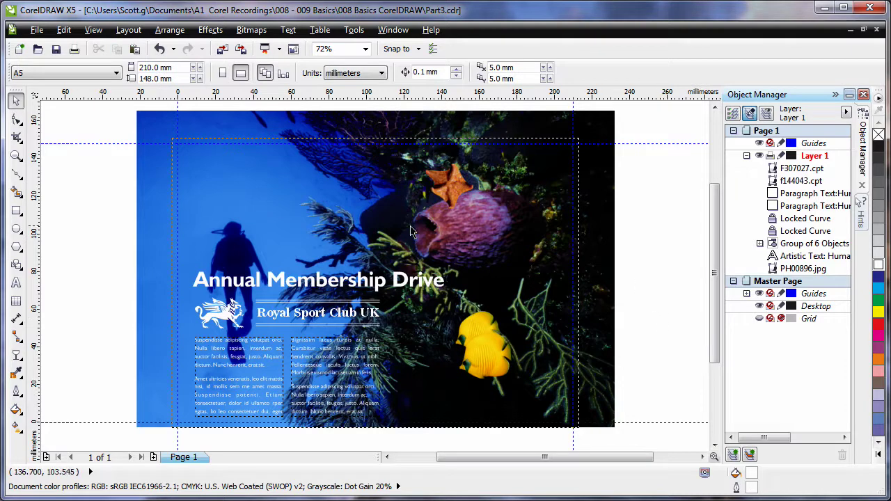
Draw a circle above the diver's head with the Ellipse tool.
click(17, 231)
drag(250, 179, 325, 235)
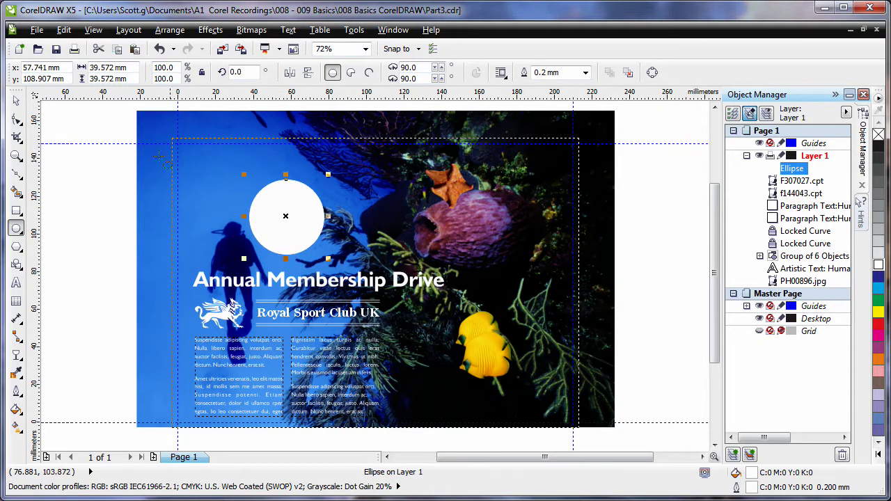
click(16, 101)
click(77, 177)
Fill the circle black with no outline and duplicate it in place.
click(299, 218)
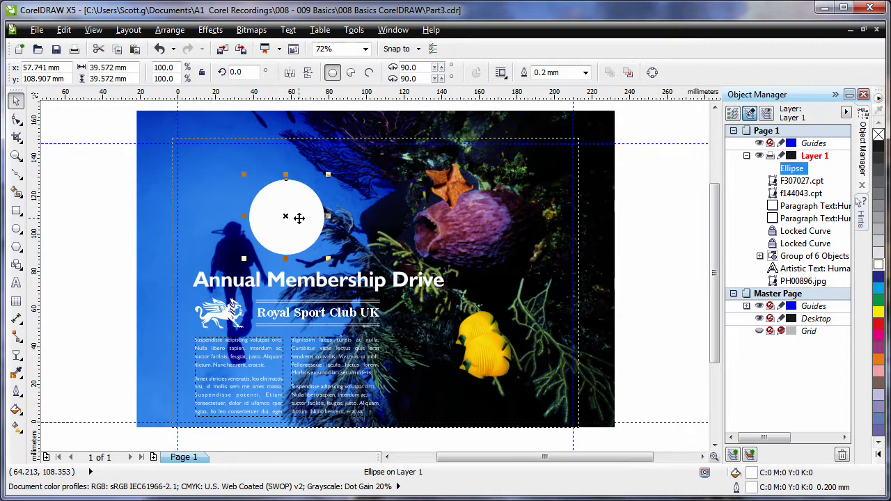
click(878, 147)
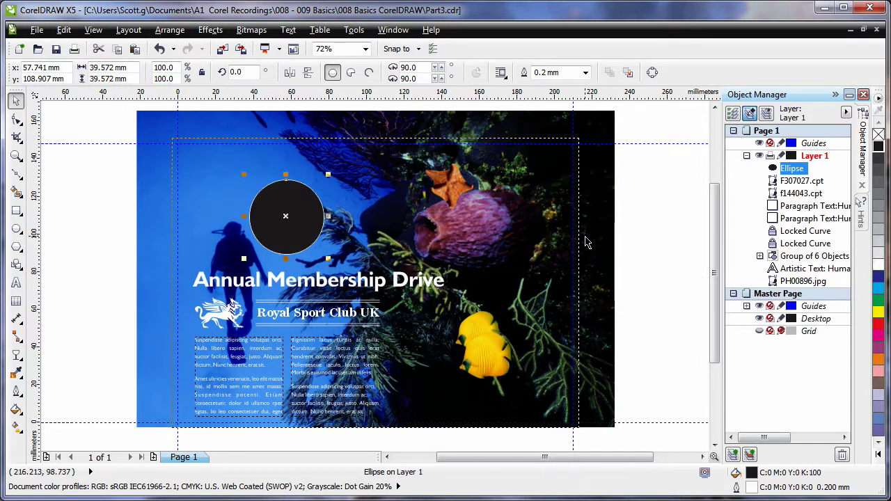
right_click(879, 135)
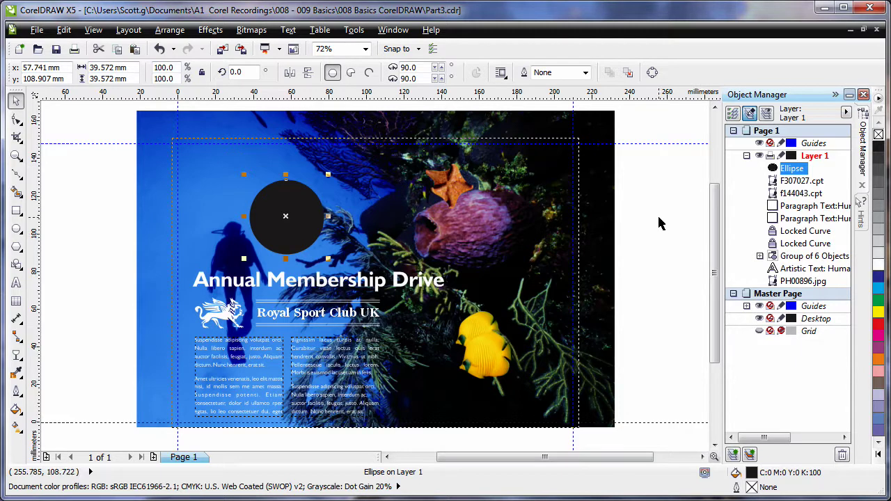
key(ctrl+v)
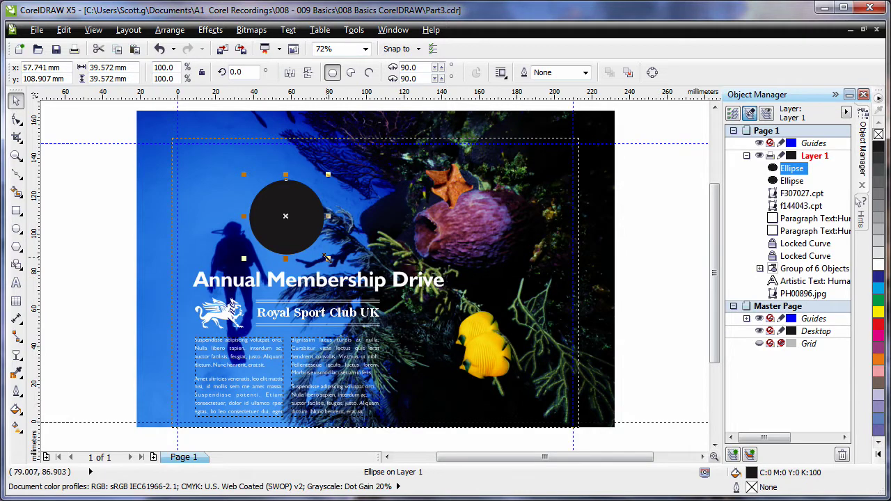
Enlarge the top circle to 43.27 mm as an unfilled white ring 0.5 mm wide.
drag(328, 258, 330, 262)
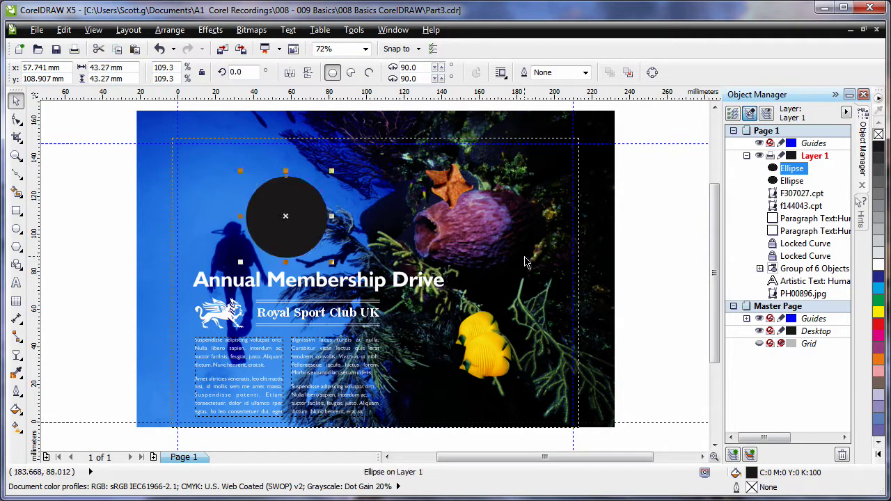
right_click(879, 137)
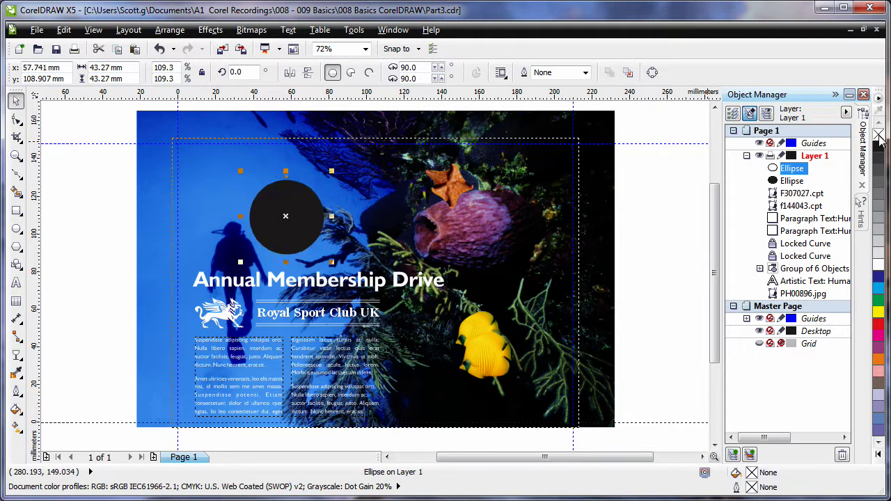
right_click(878, 265)
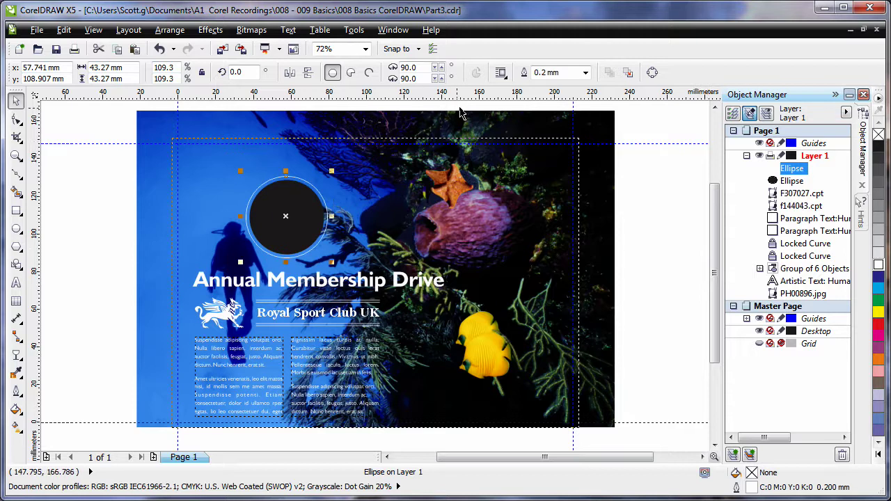
click(585, 72)
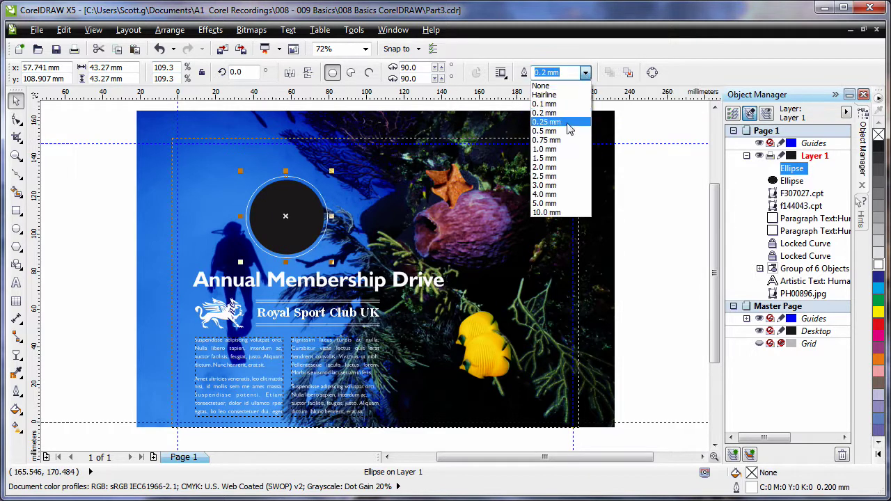
click(568, 131)
click(644, 202)
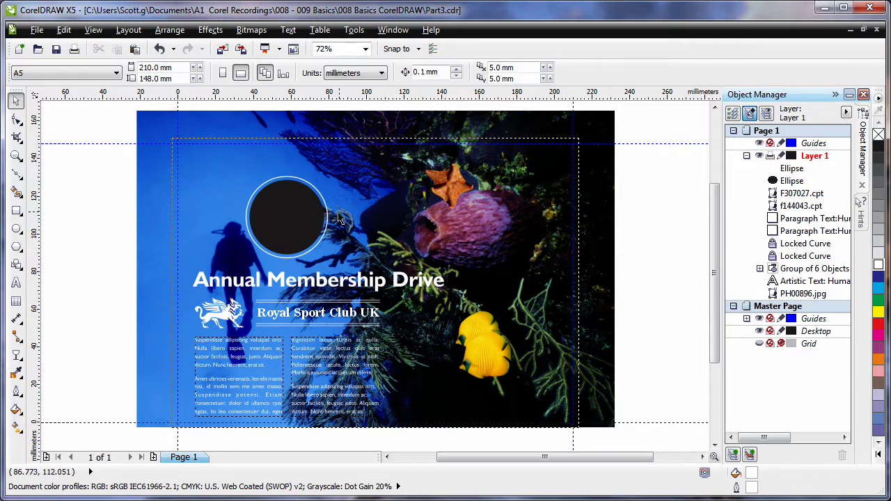
Enlarge the black circle to about 41 mm and copy both circles right over the sponge.
click(279, 206)
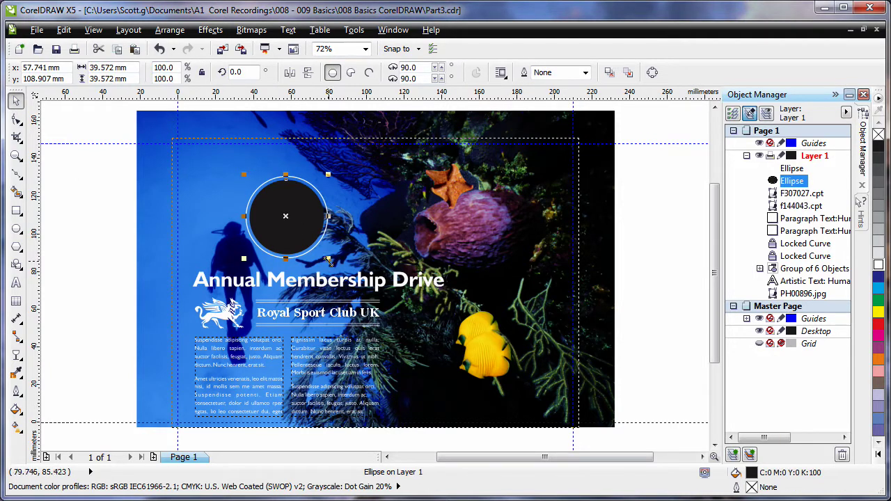
drag(327, 258, 331, 262)
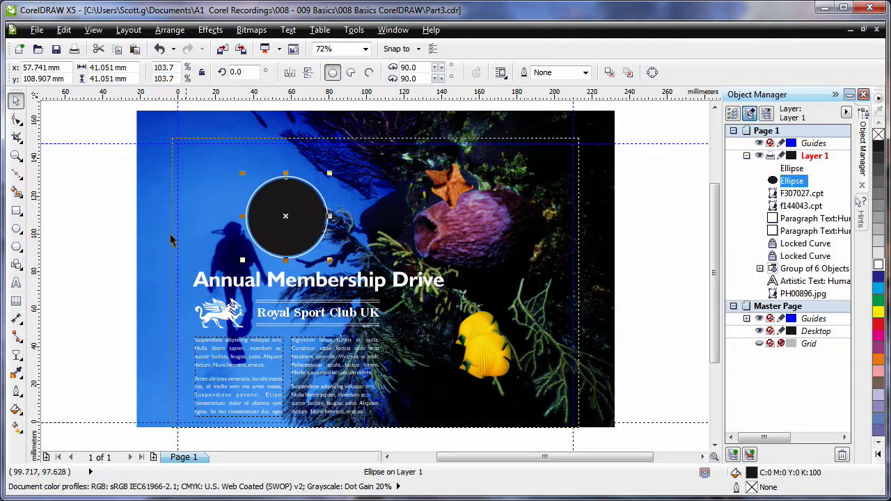
drag(106, 156, 369, 278)
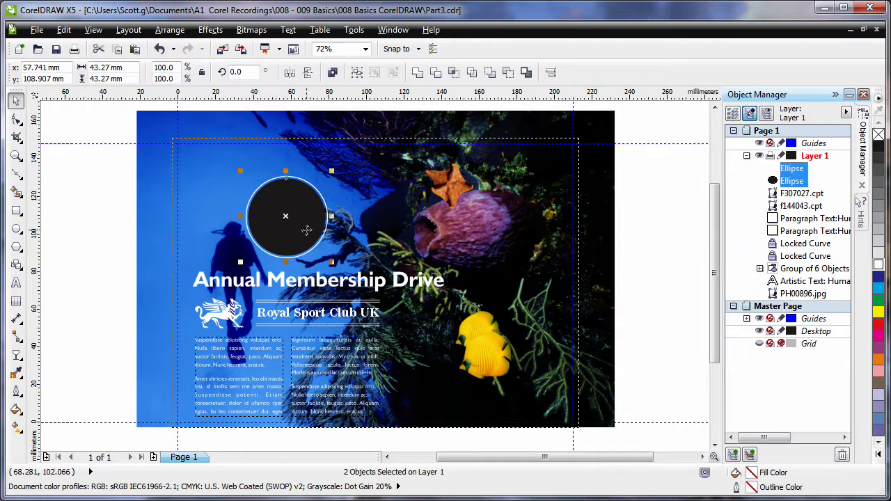
drag(294, 220, 525, 230)
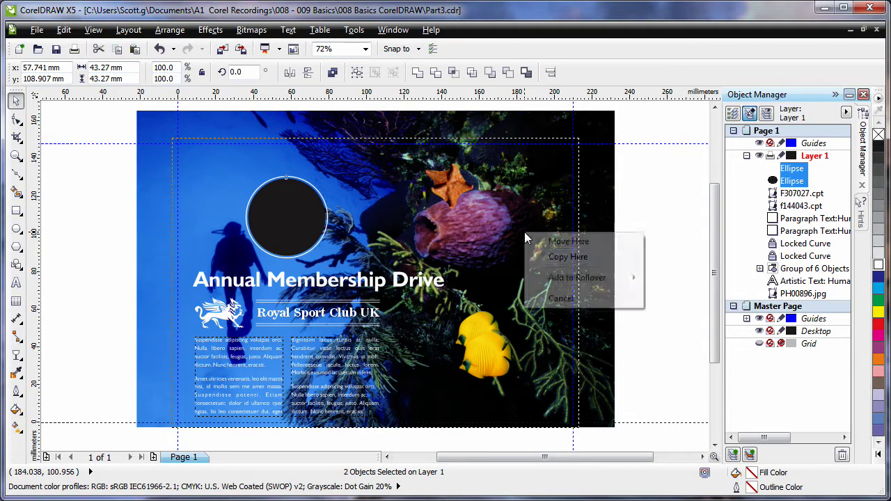
click(566, 255)
click(656, 191)
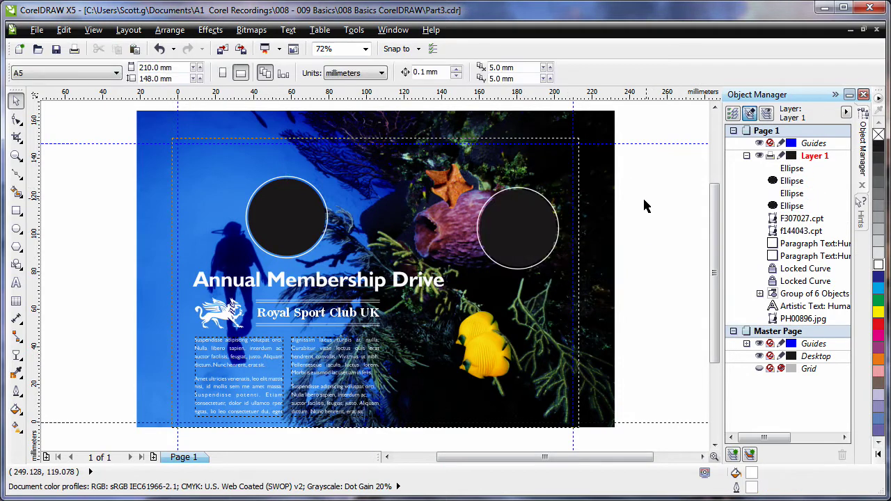
Move the copied circles down to the yellow fish and raise the fish above them.
drag(631, 166, 472, 292)
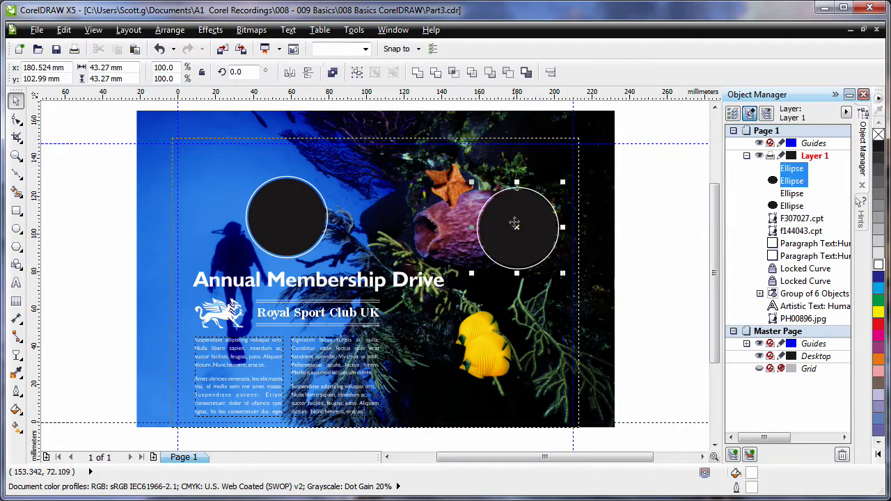
drag(514, 225, 446, 371)
click(642, 310)
click(489, 326)
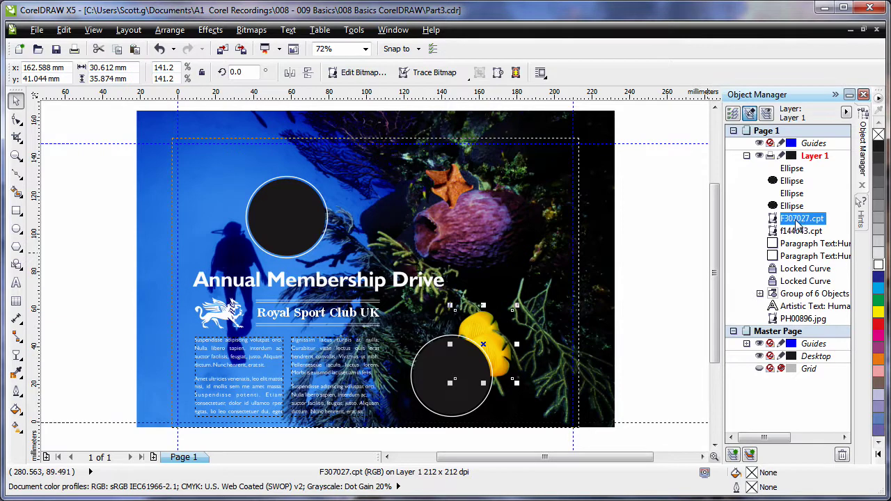
drag(798, 223, 793, 164)
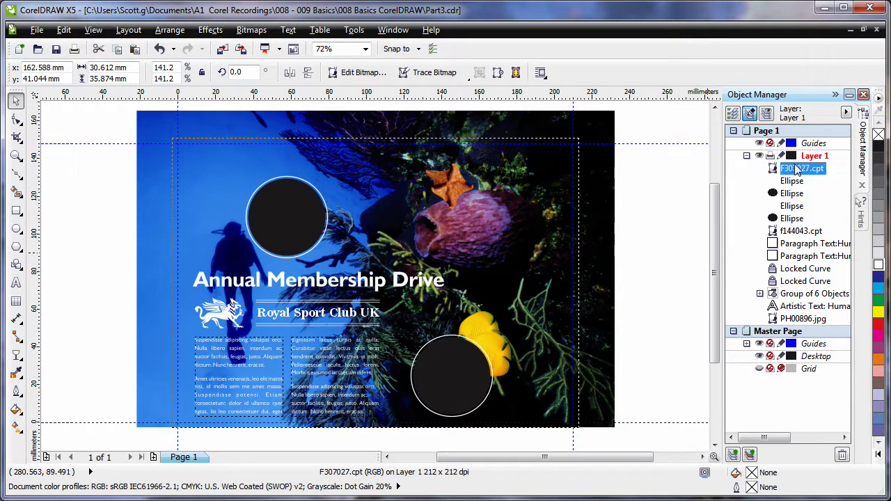
Fit the fish inside the lower ring and move fish and circles lower on the page.
drag(482, 346, 447, 376)
drag(485, 337, 489, 332)
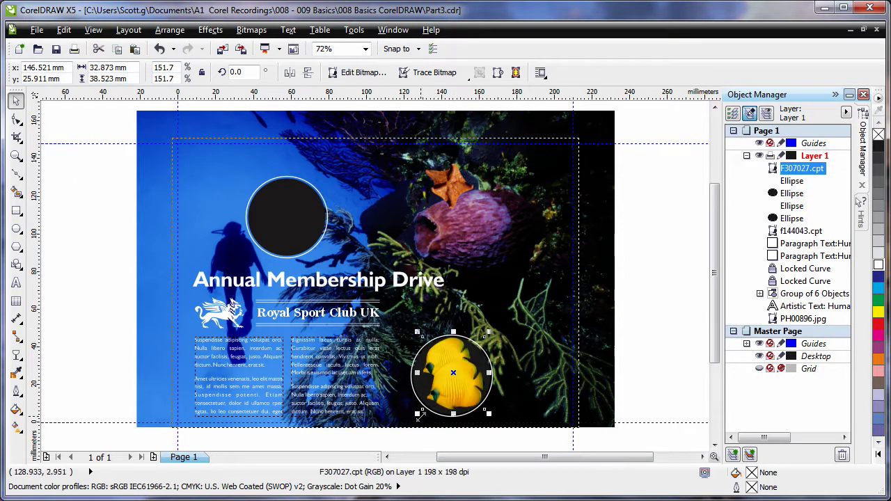
drag(417, 413, 413, 419)
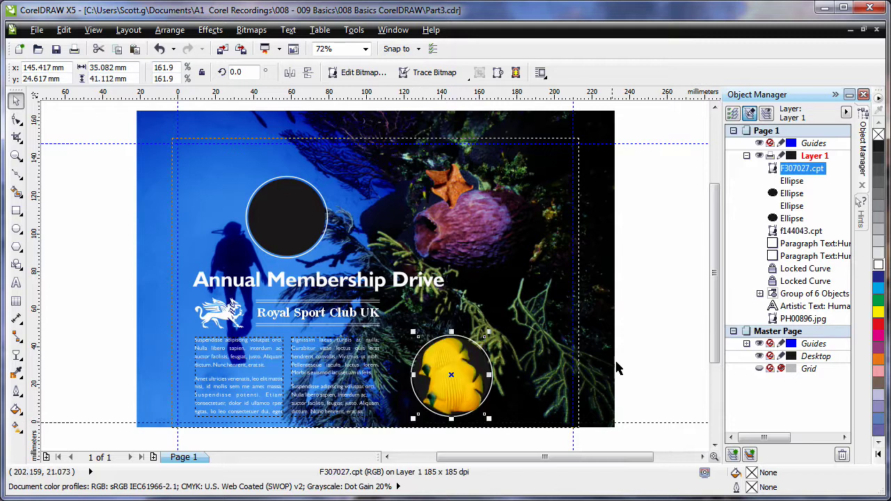
drag(655, 306, 404, 435)
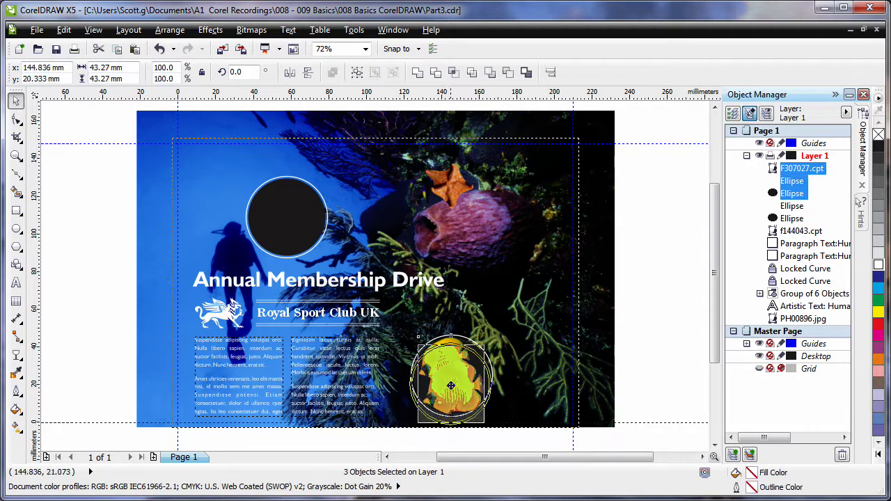
drag(449, 394, 444, 398)
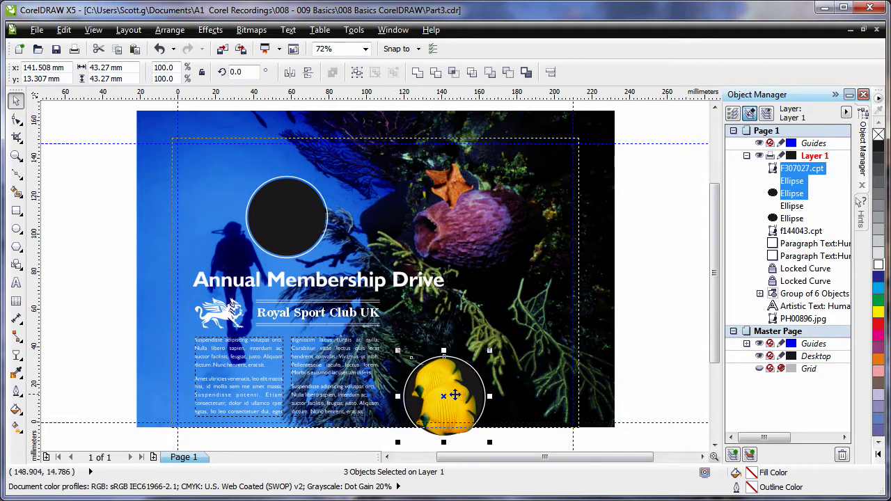
drag(455, 394, 444, 399)
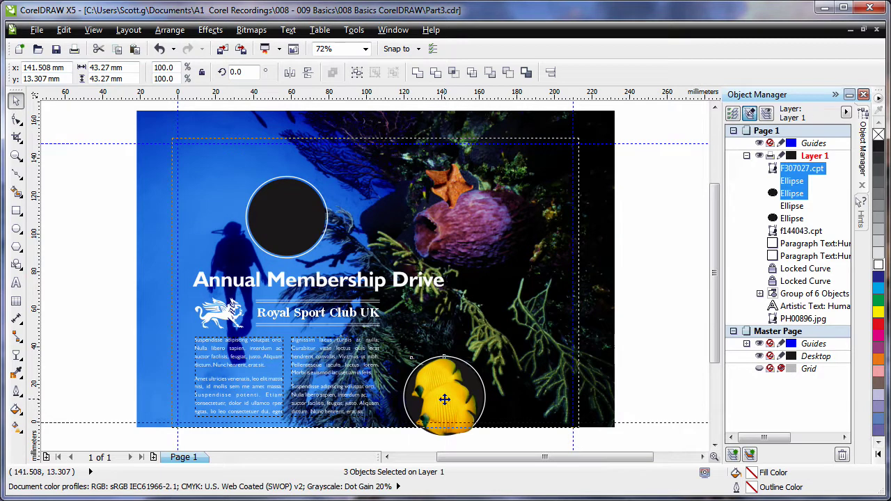
click(644, 322)
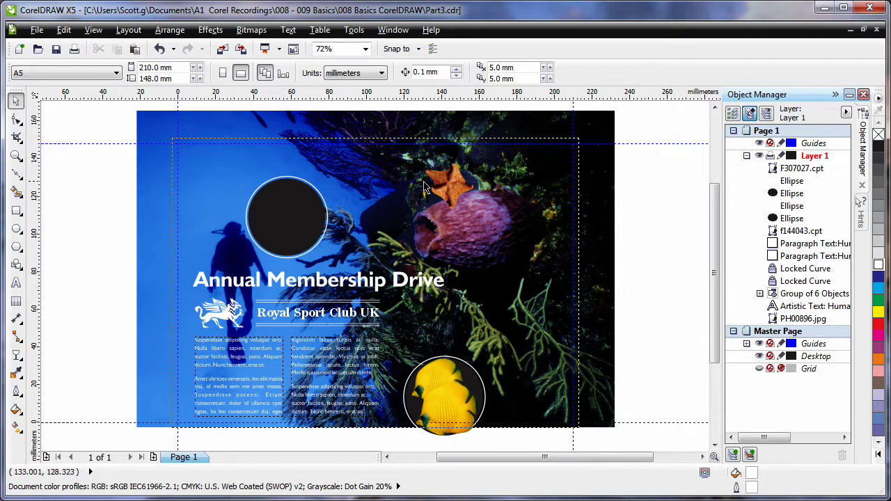
Thin the first ring to 0.25 mm, shrink that circle pair, and move it beside the fish.
click(323, 205)
click(587, 74)
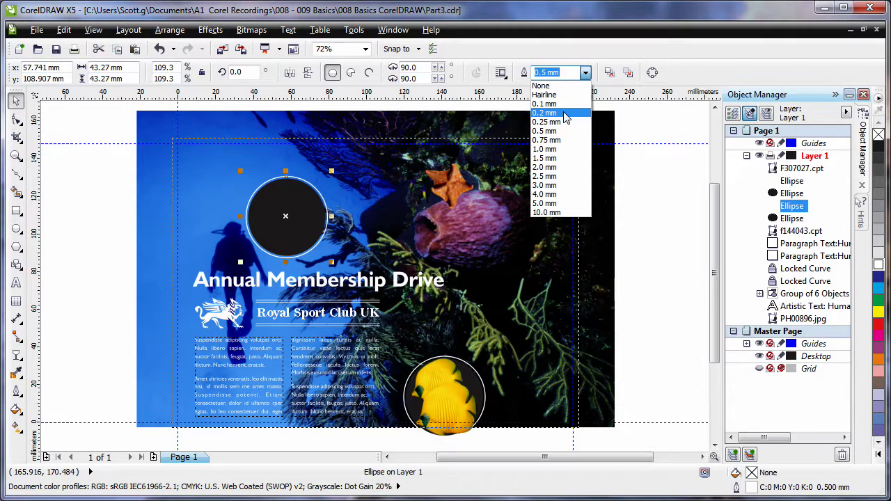
click(565, 121)
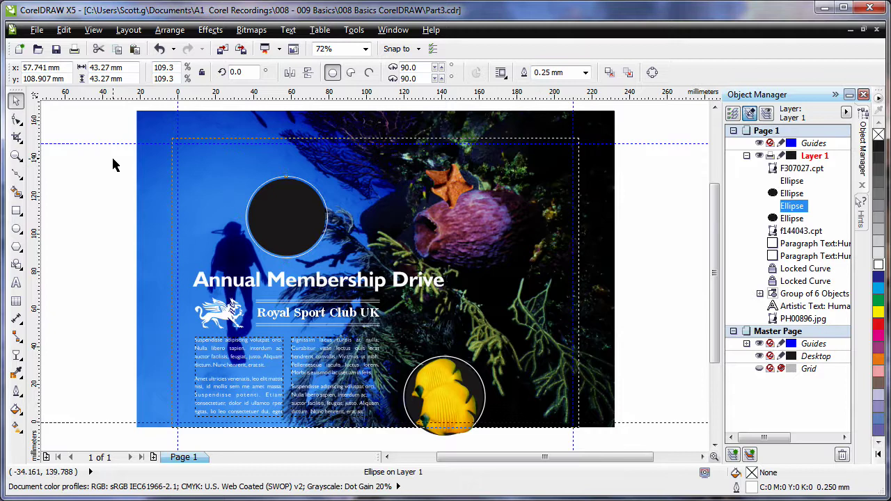
drag(112, 159, 287, 217)
click(461, 305)
drag(461, 305, 492, 347)
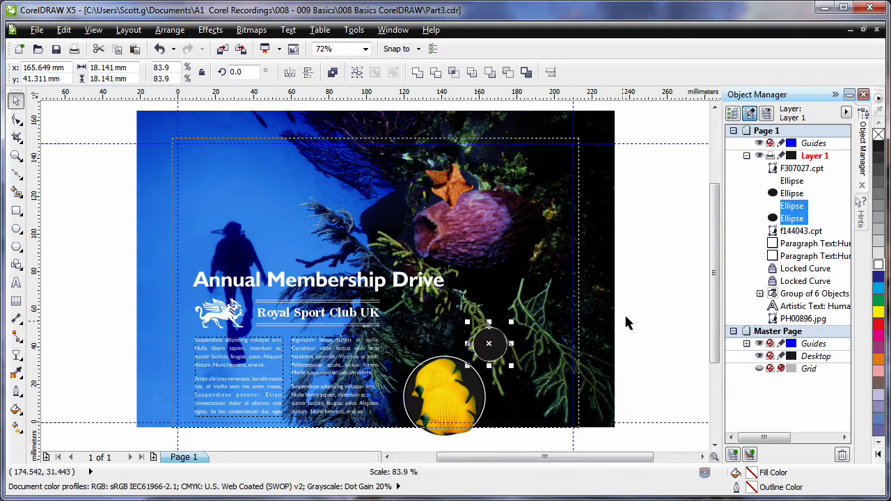
key(Escape)
Set the starfish, brought to front and shrunk, inside the small ring near the fish, then undo.
drag(449, 192, 491, 341)
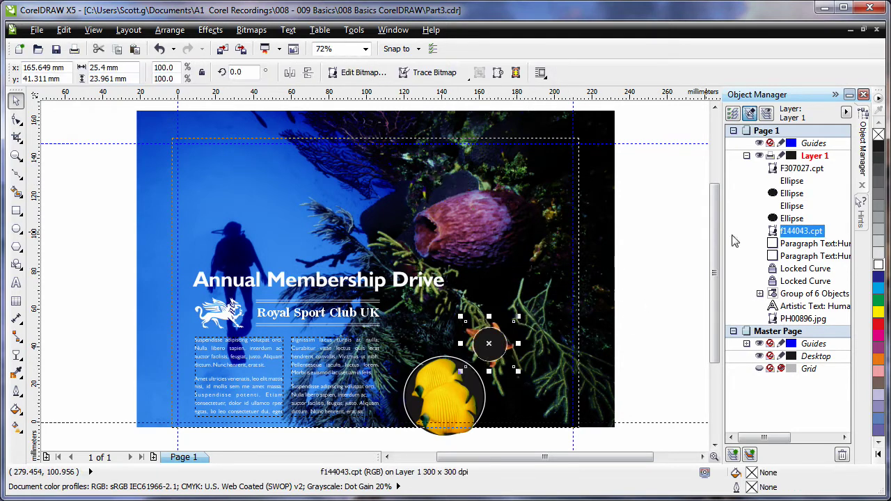
drag(797, 235, 799, 167)
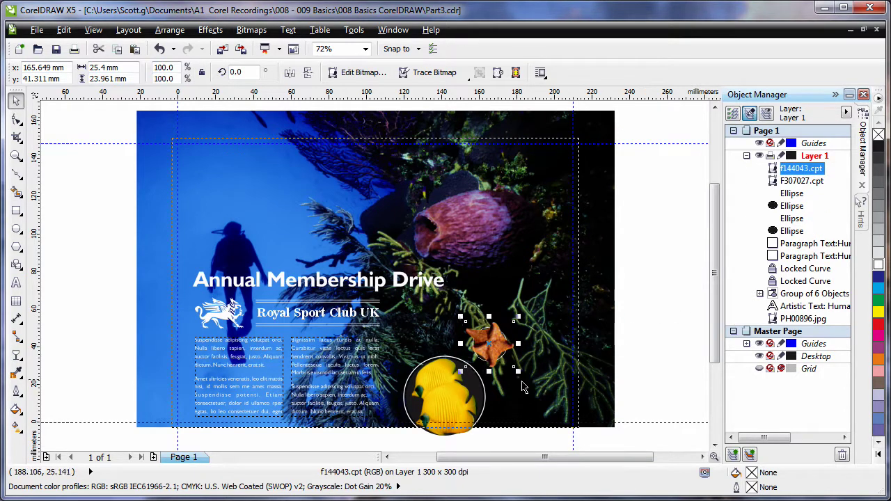
drag(516, 371, 512, 368)
drag(655, 285, 464, 378)
drag(490, 344, 483, 367)
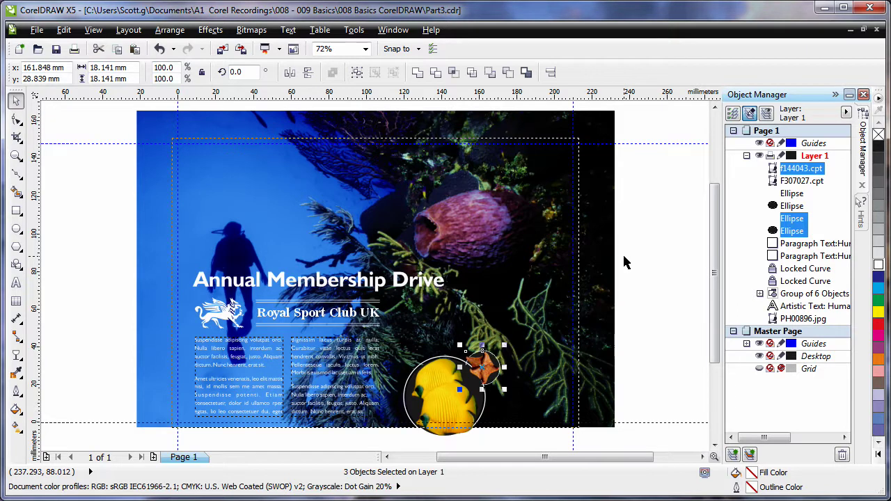
key(ctrl+Page_Up)
key(Escape)
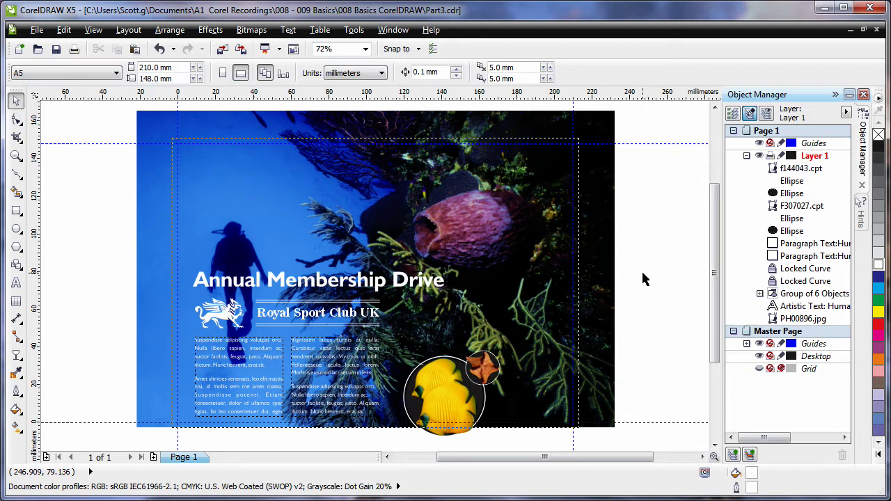
key(ctrl+z)
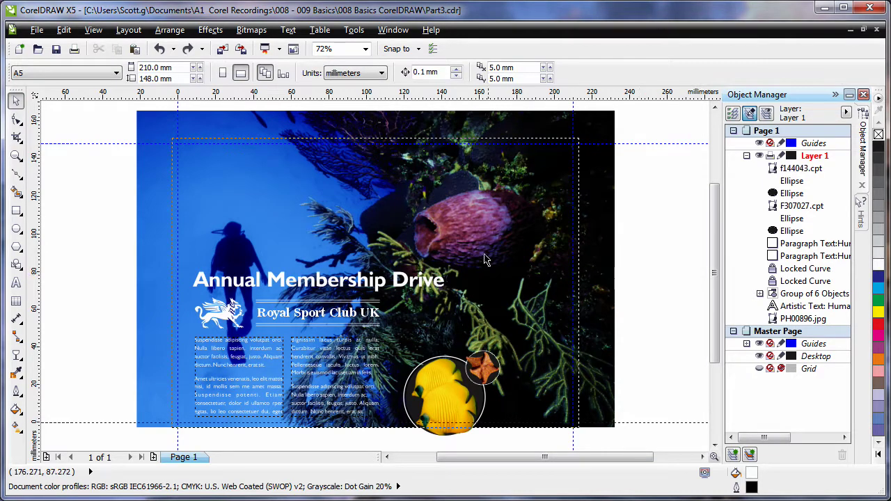
Draw a closed Bézier shape along the top and right guides with an arced left edge.
click(22, 180)
click(38, 213)
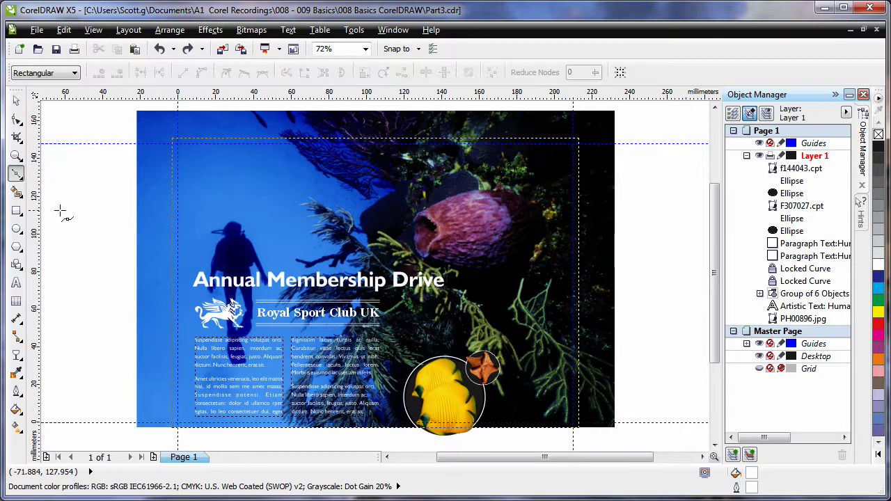
click(384, 138)
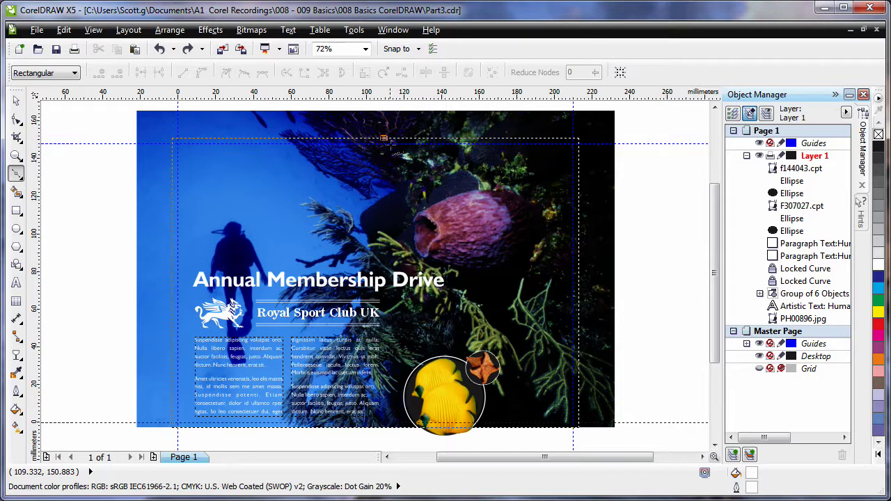
click(580, 138)
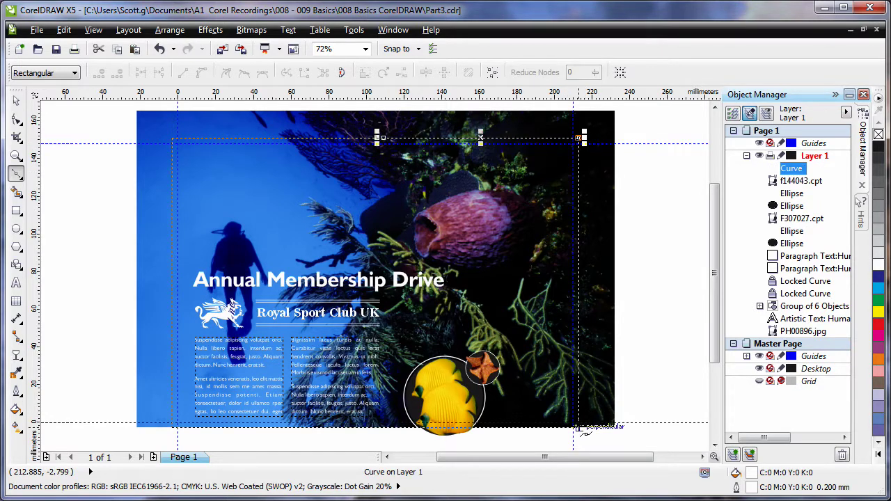
click(578, 426)
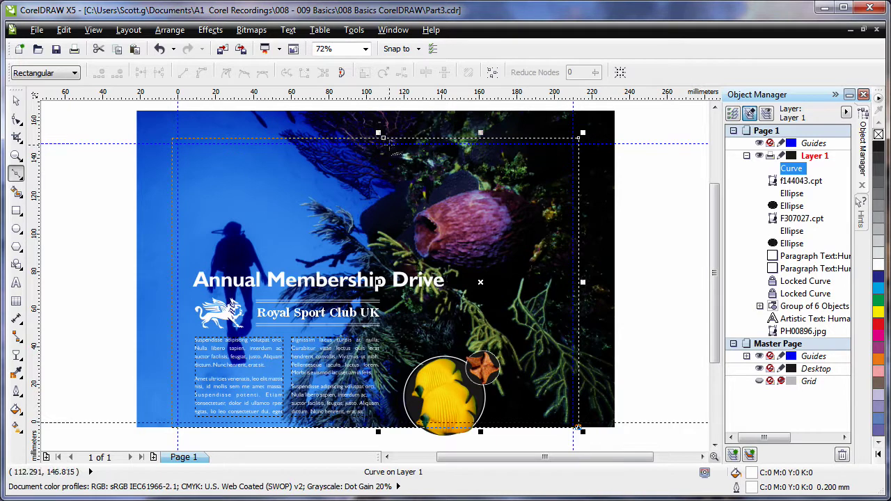
mouse_move(384, 137)
mouse_down()
mouse_move(420, 183)
mouse_move(530, 164)
mouse_move(525, 153)
mouse_move(533, 151)
mouse_up()
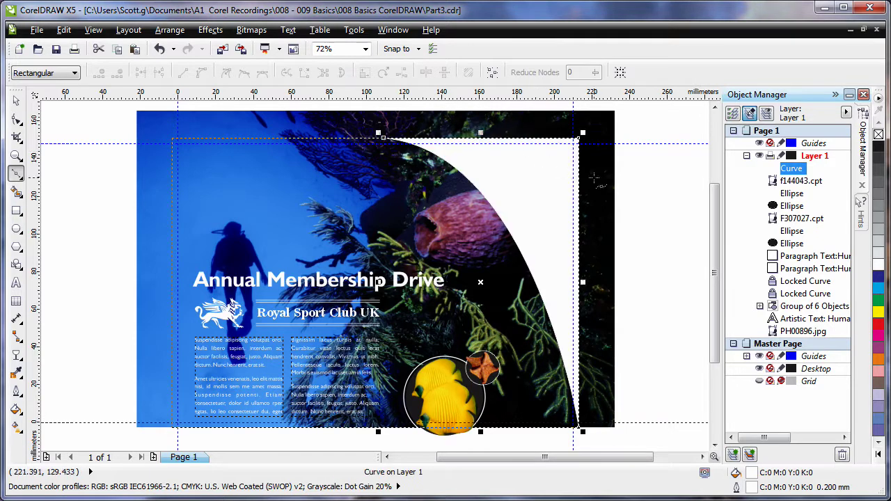
Fill the shape light blue, remove its outline, and make it uniformly 50% transparent.
click(877, 420)
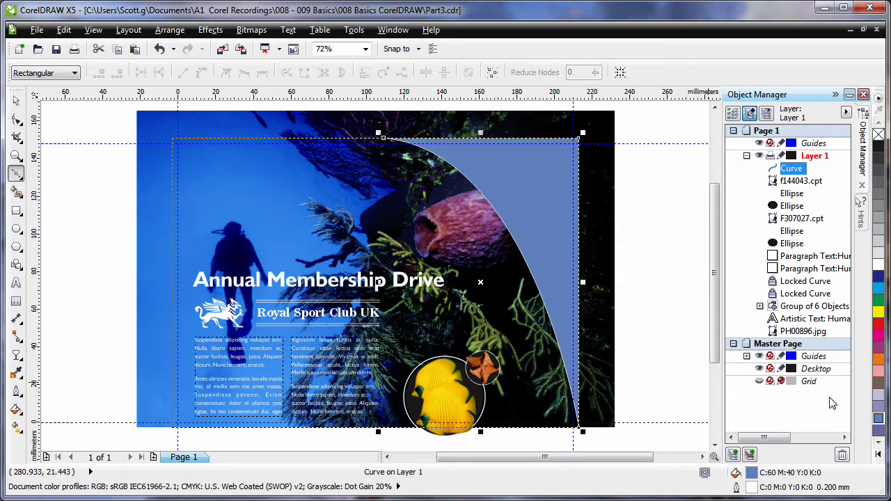
right_click(878, 135)
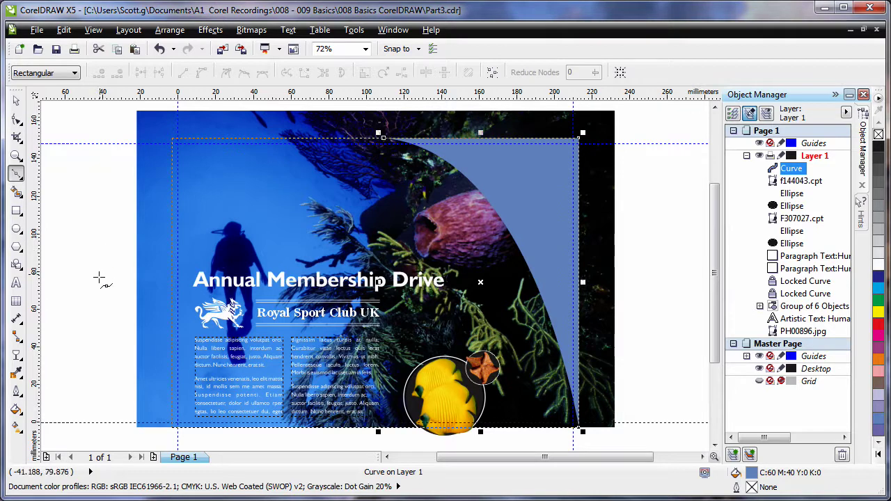
click(20, 360)
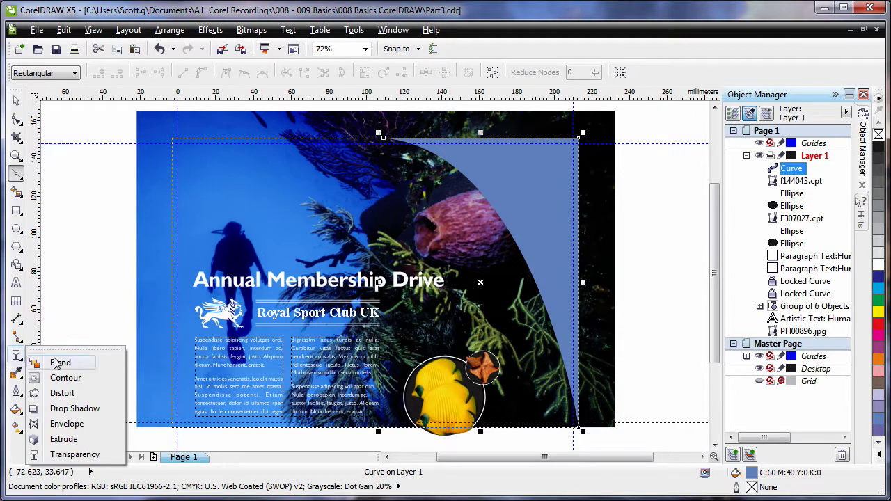
click(72, 455)
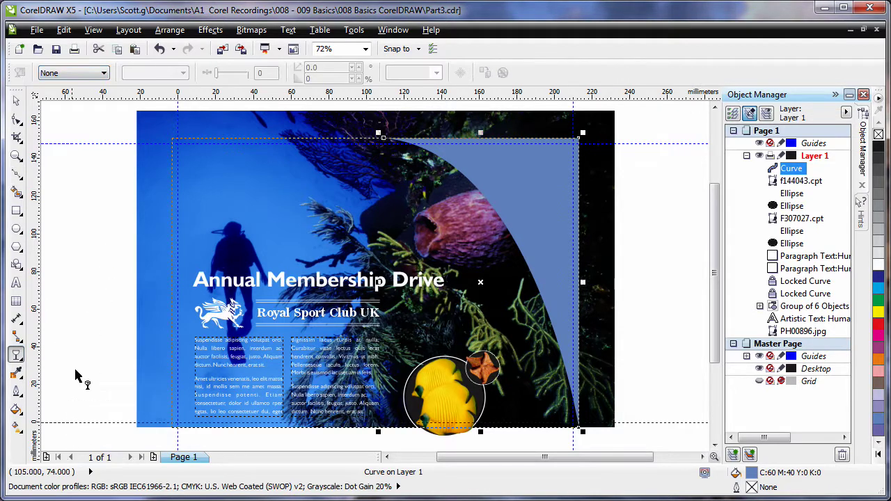
click(102, 73)
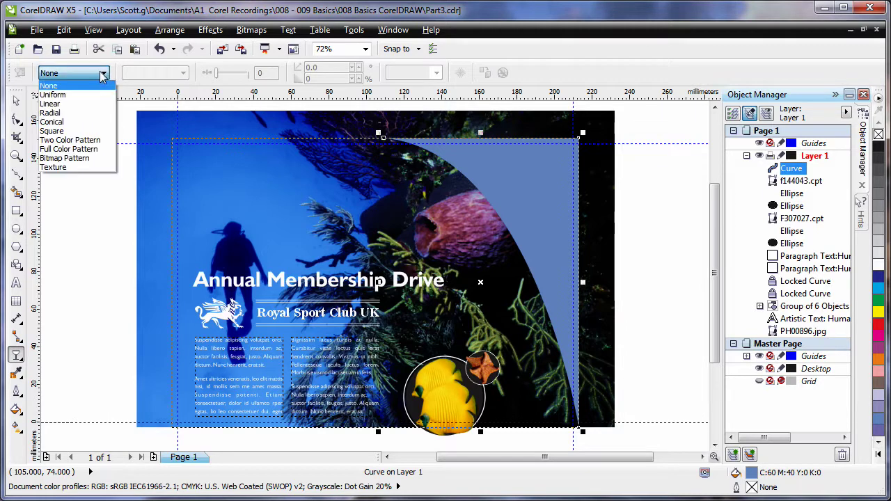
click(71, 96)
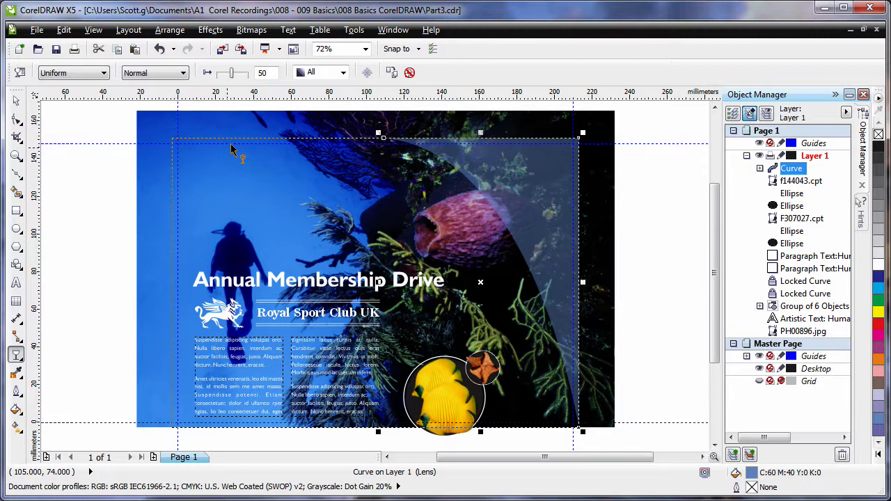
Draw a white Bézier arc from the blue shape's bottom-right corner up to its top edge.
click(17, 178)
click(42, 213)
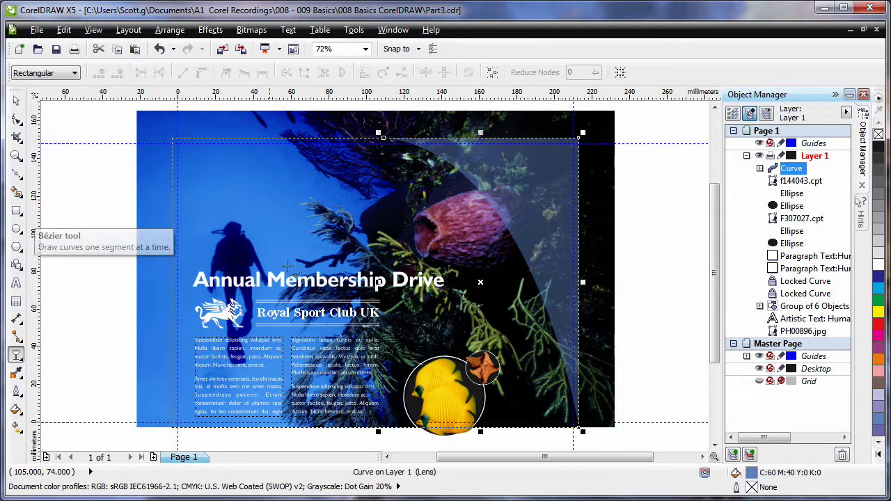
click(577, 422)
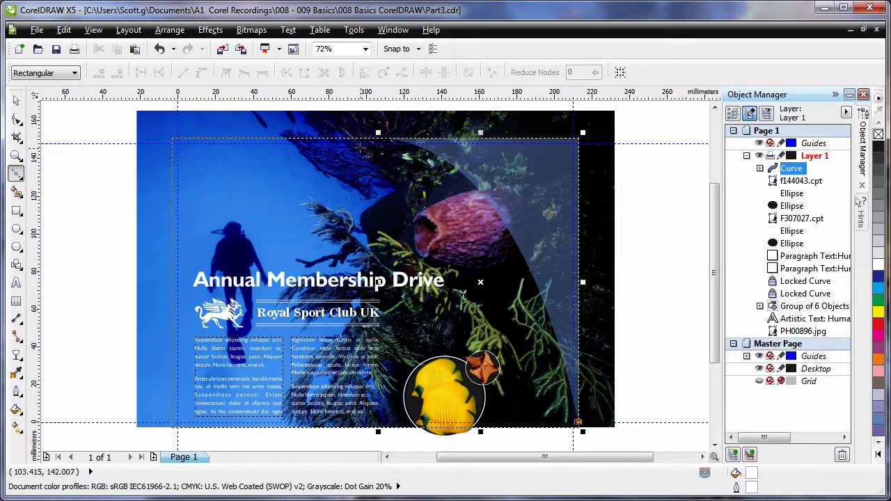
click(340, 139)
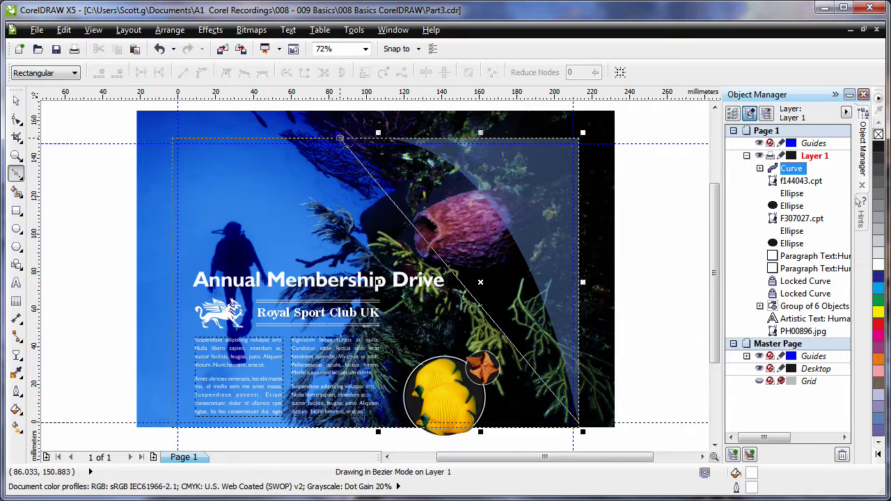
drag(340, 139, 182, 123)
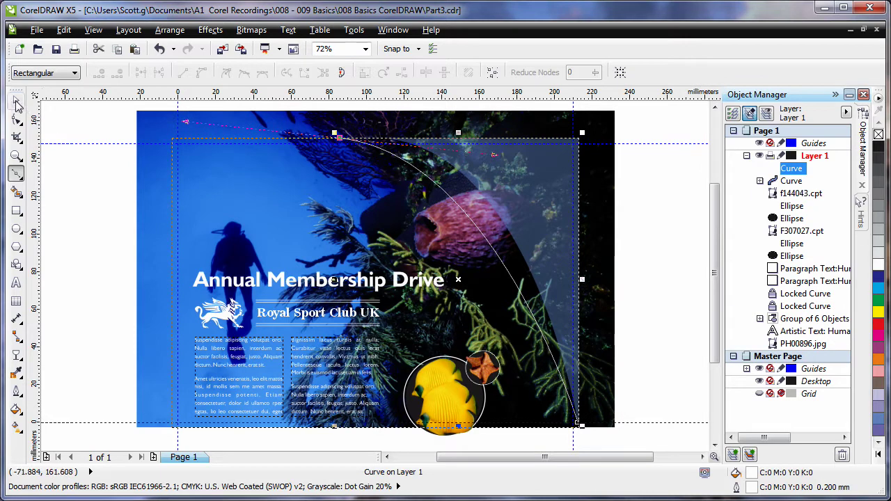
click(16, 100)
click(660, 216)
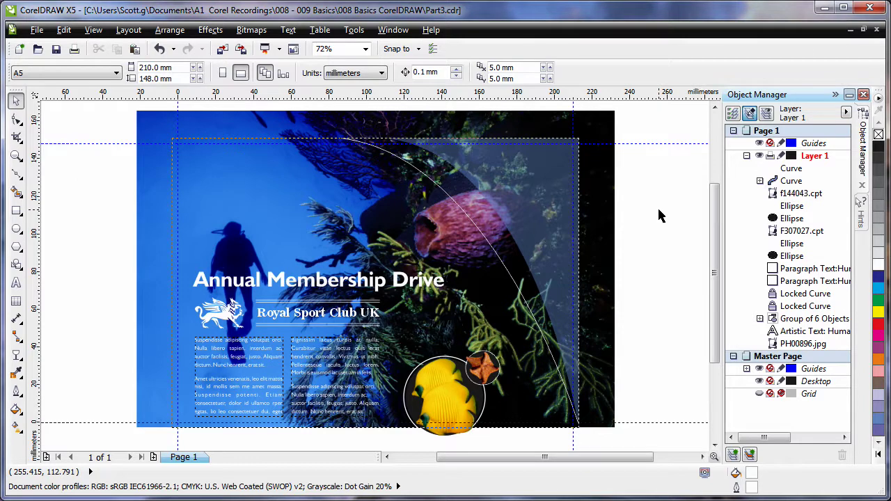
Paste the prepared white arcs and bubbles, then copy the largest bubble lower along the curve.
key(ctrl+v)
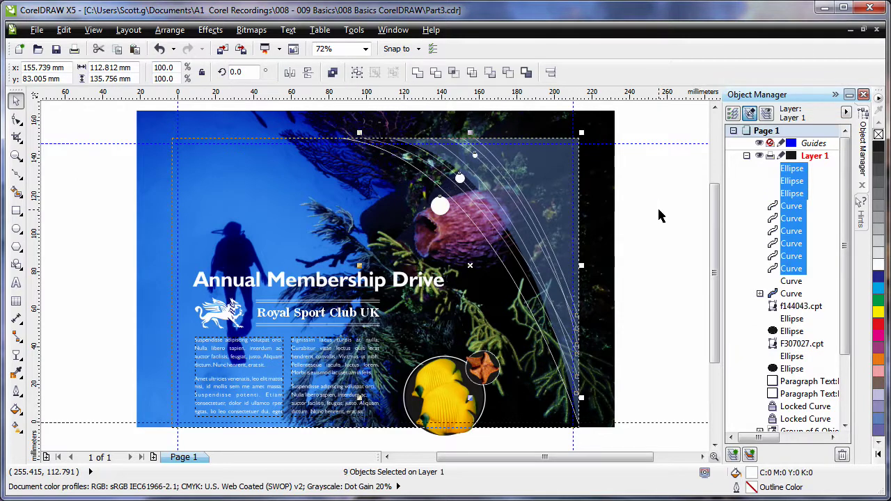
click(661, 215)
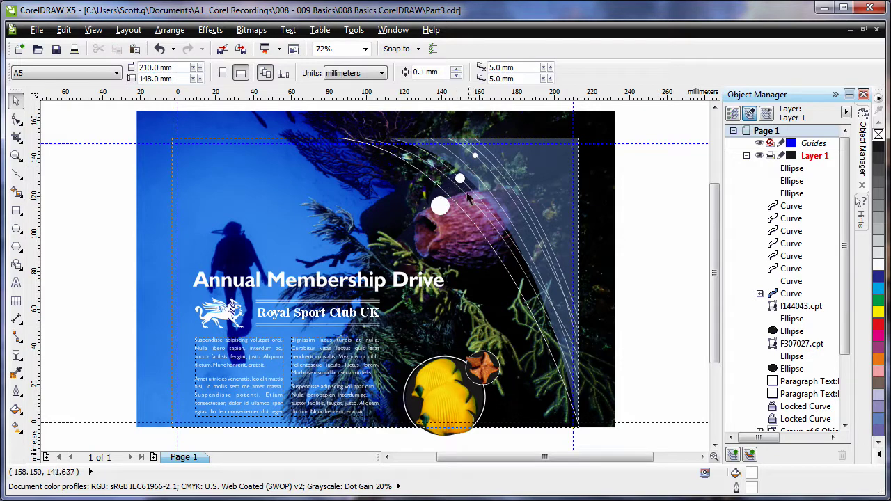
click(440, 205)
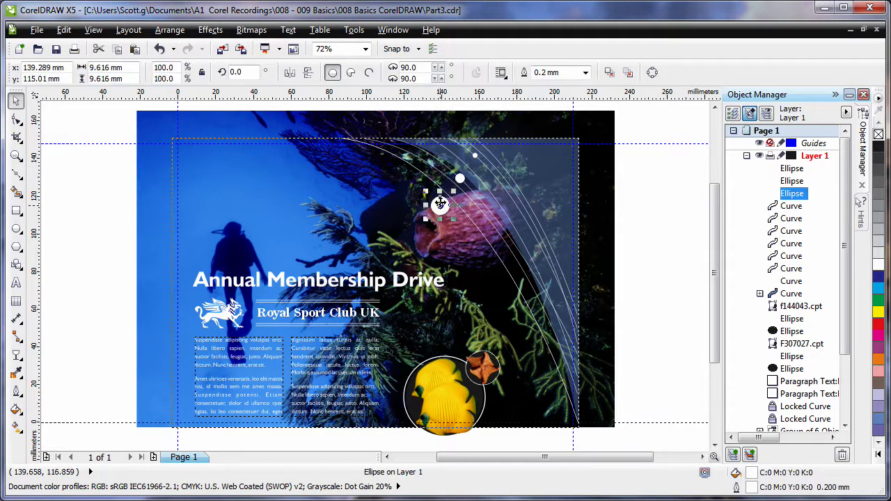
drag(440, 205, 478, 265)
click(523, 289)
click(660, 255)
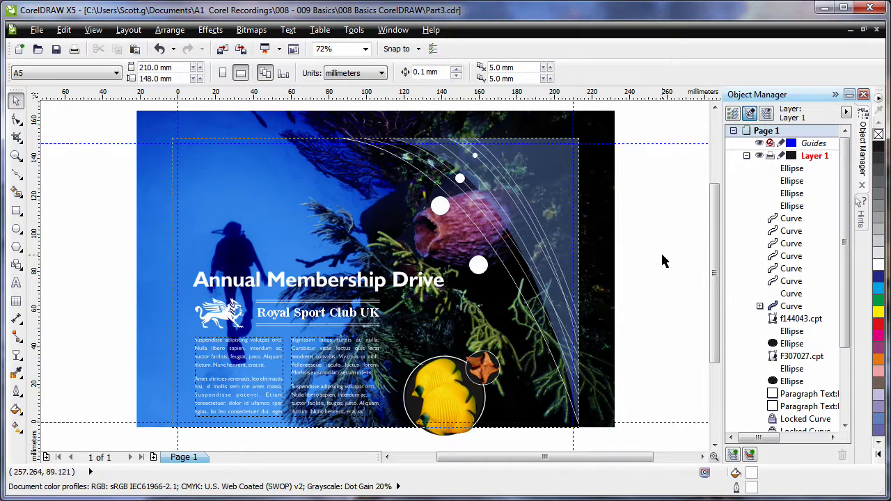
Crop all the artwork to a marquee drawn along the bleed guides.
click(16, 137)
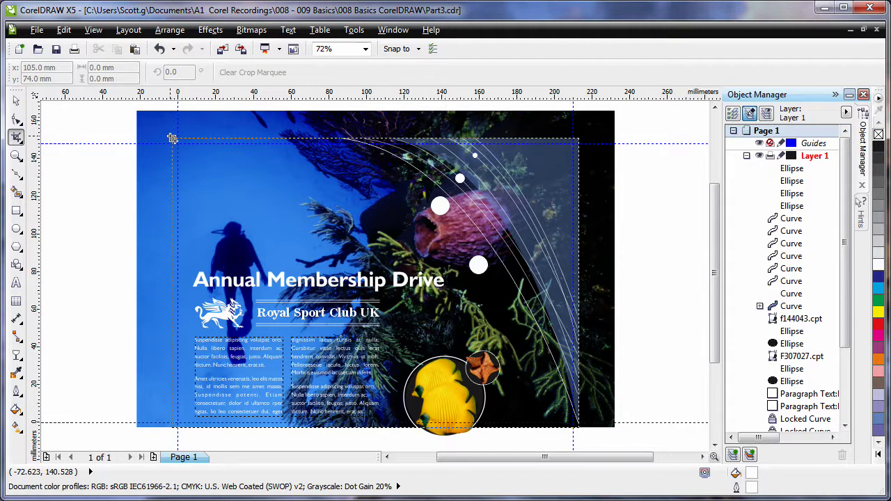
drag(172, 139, 583, 427)
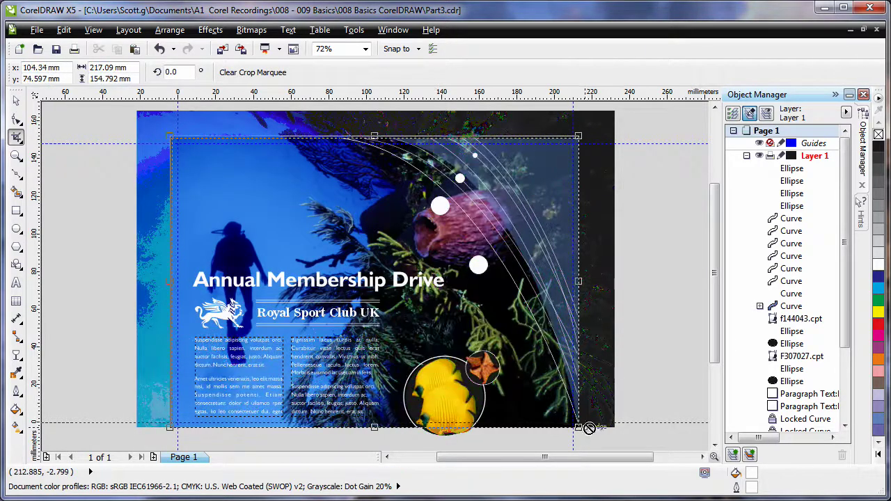
double_click(493, 250)
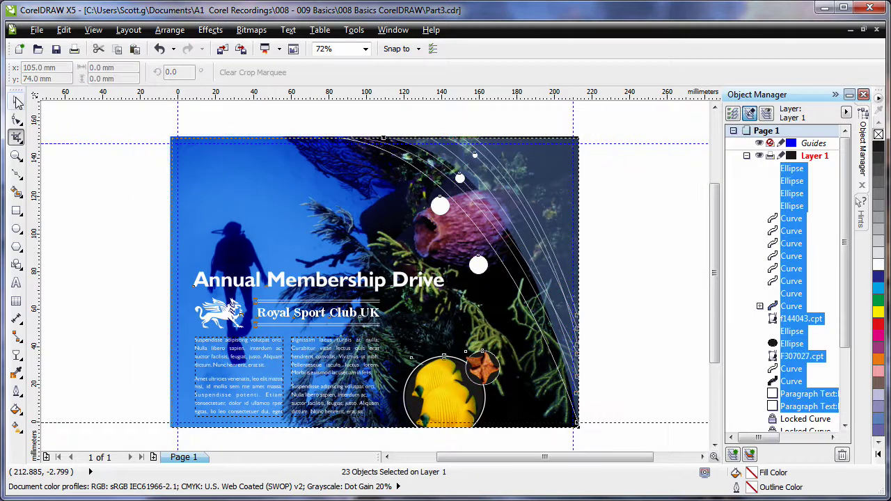
click(16, 101)
click(79, 124)
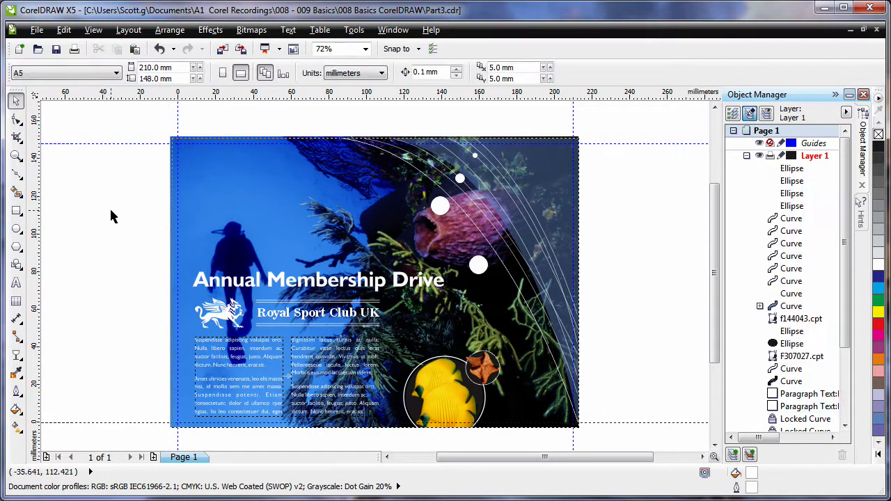